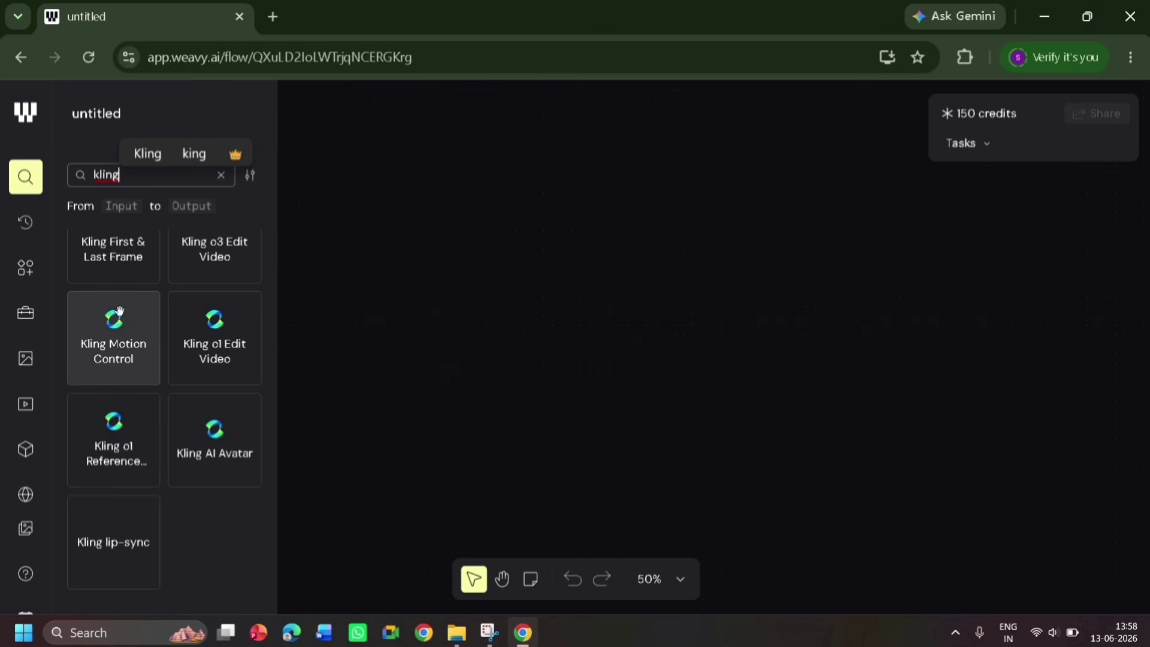
pyautogui.moveTo(117, 345)
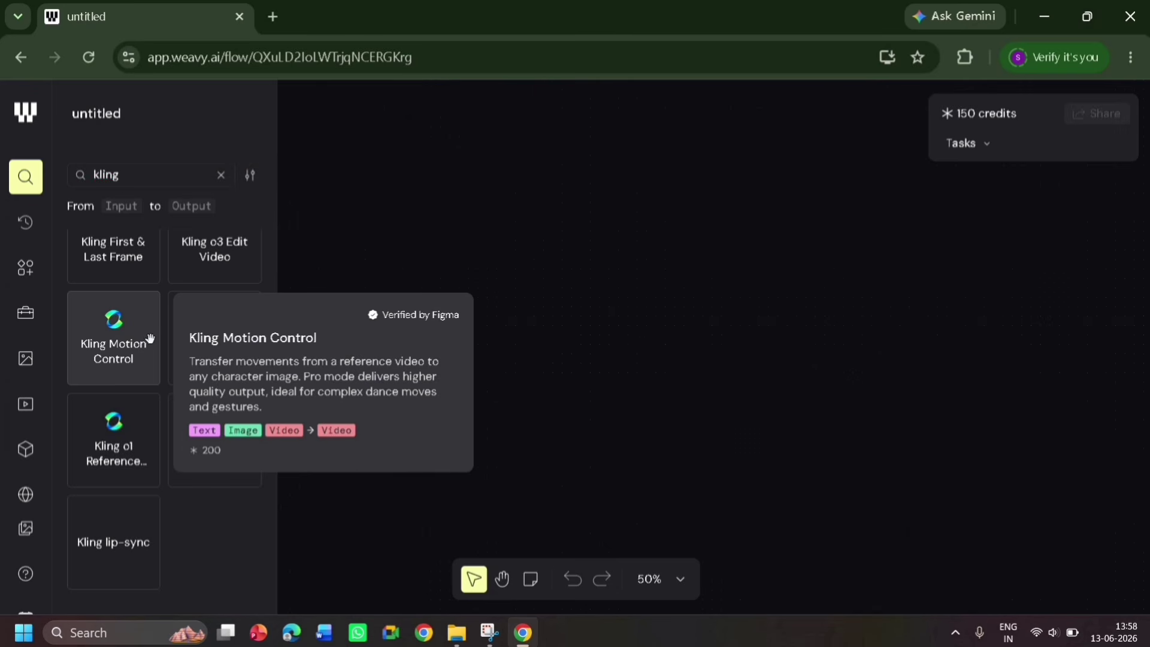
pyautogui.moveTo(147, 336); pyautogui.dragTo(661, 286)
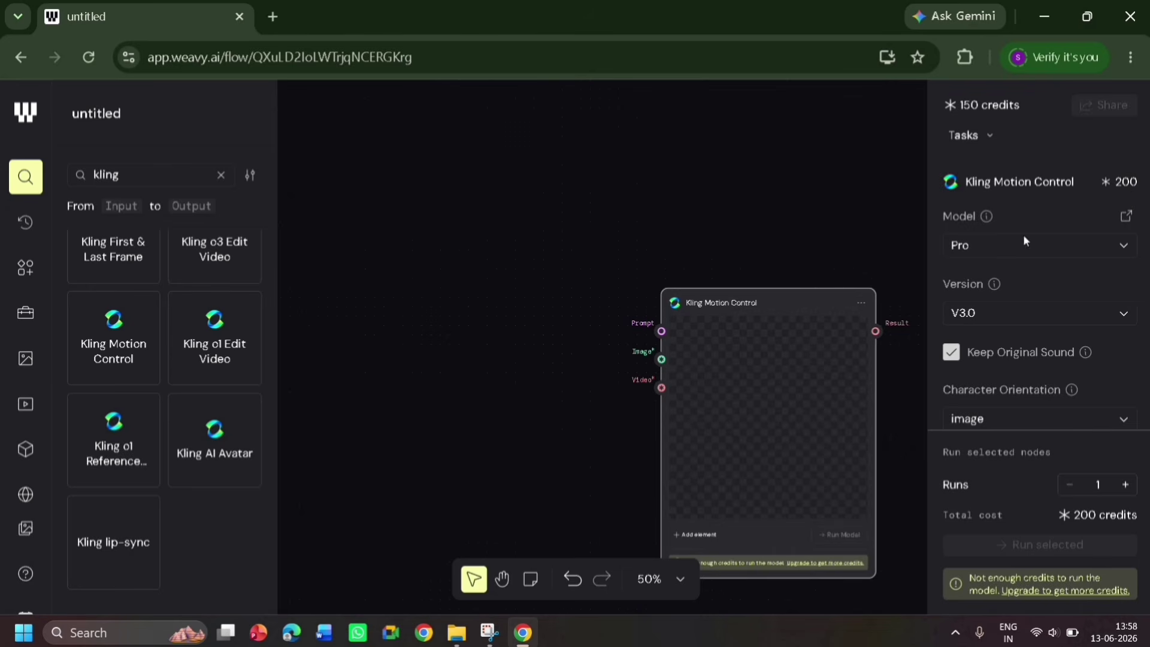
pyautogui.click(857, 302)
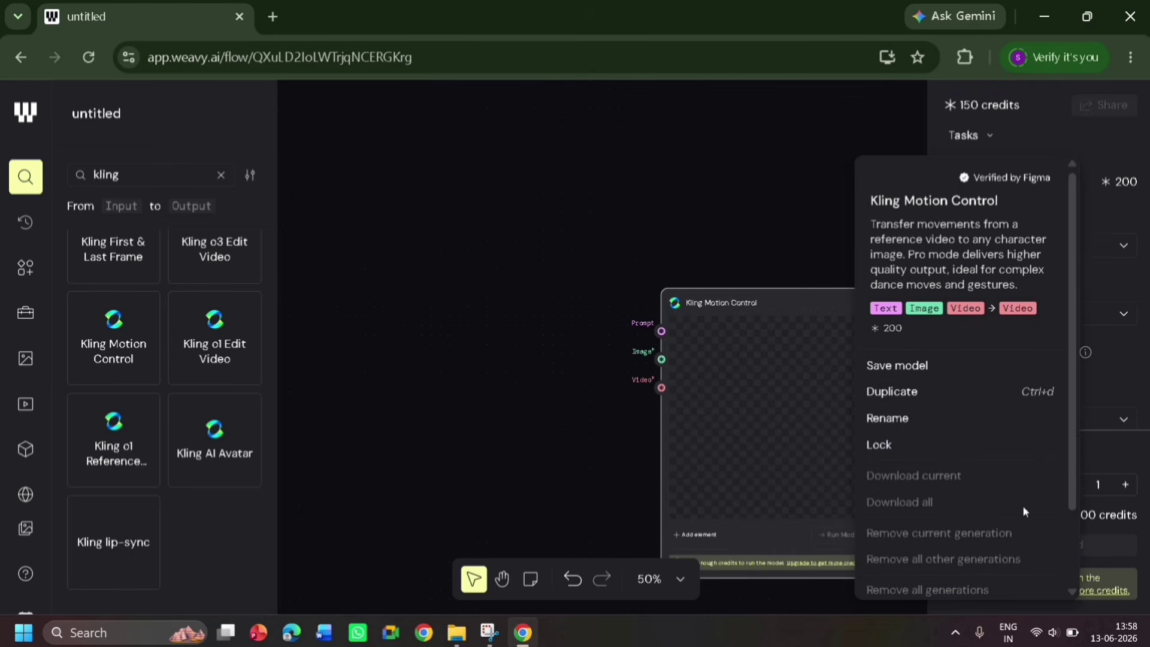
pyautogui.scroll(-2, 1077, 576)
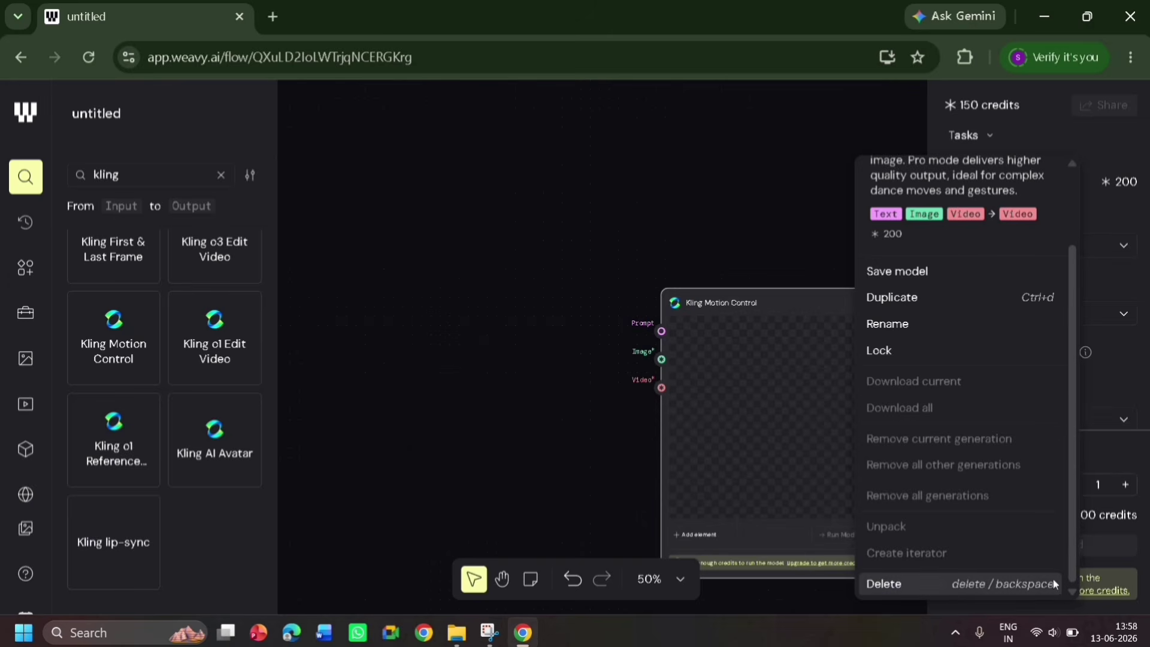
pyautogui.click(954, 591)
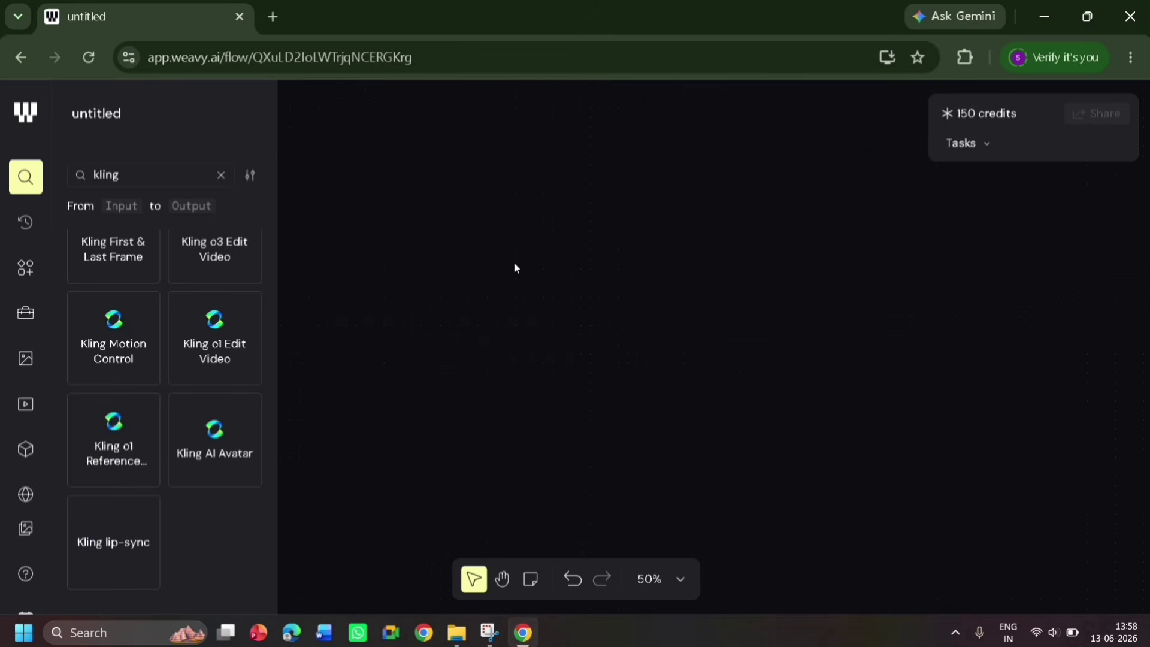
pyautogui.click(25, 177)
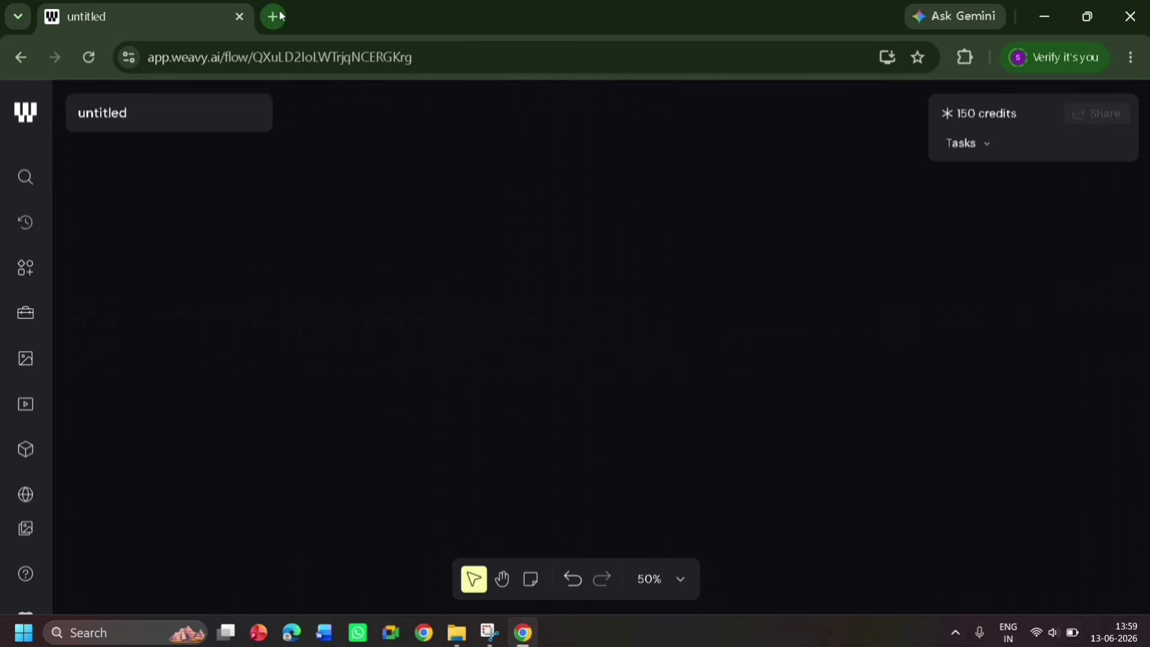
# - Search the web for "fal ai kling 2.6" in a new tab and open fal.ai's Kling Video v2.6 Motion Control [Standard] page
pyautogui.click(275, 17)
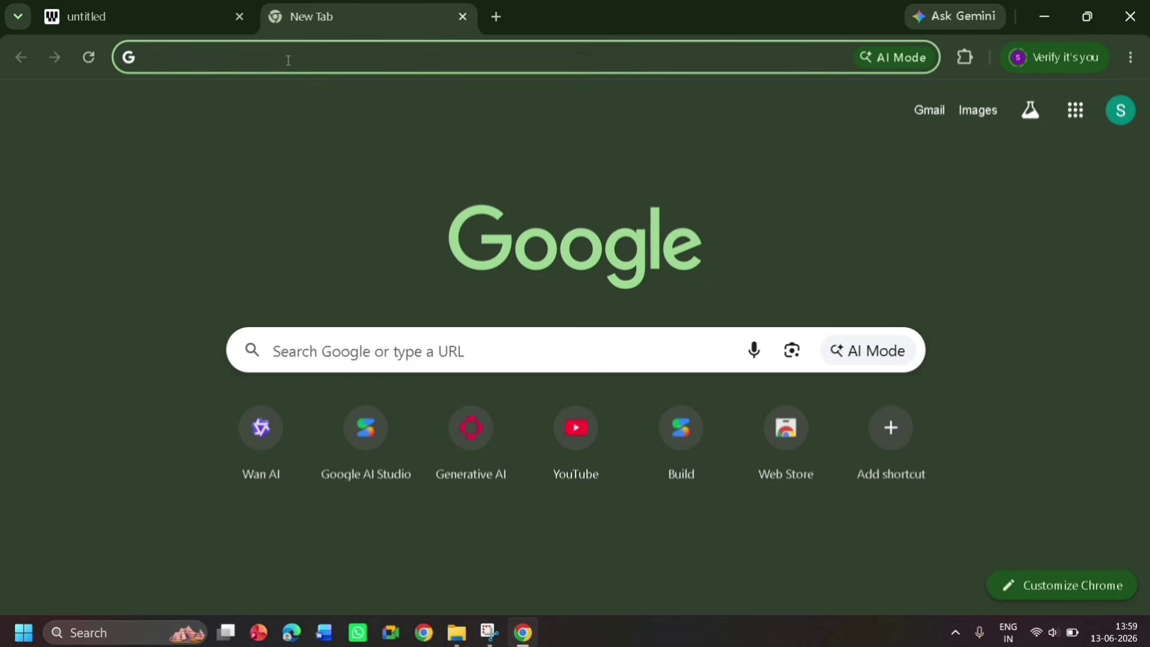
pyautogui.write('fal ai kling 2.6')
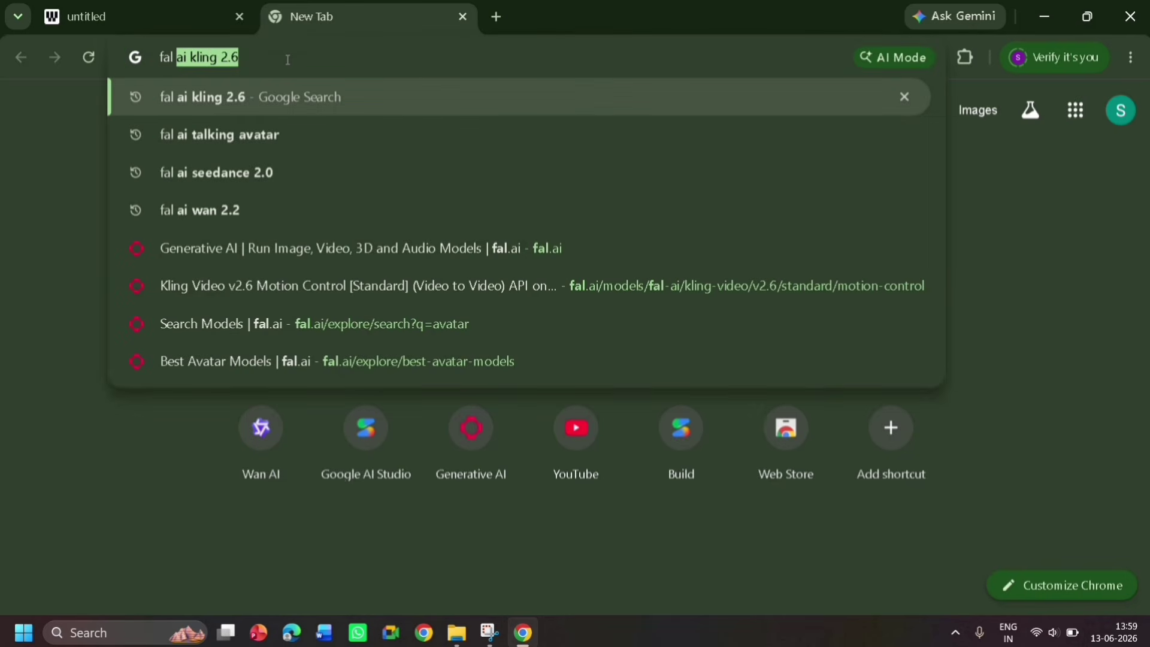
pyautogui.click(276, 111)
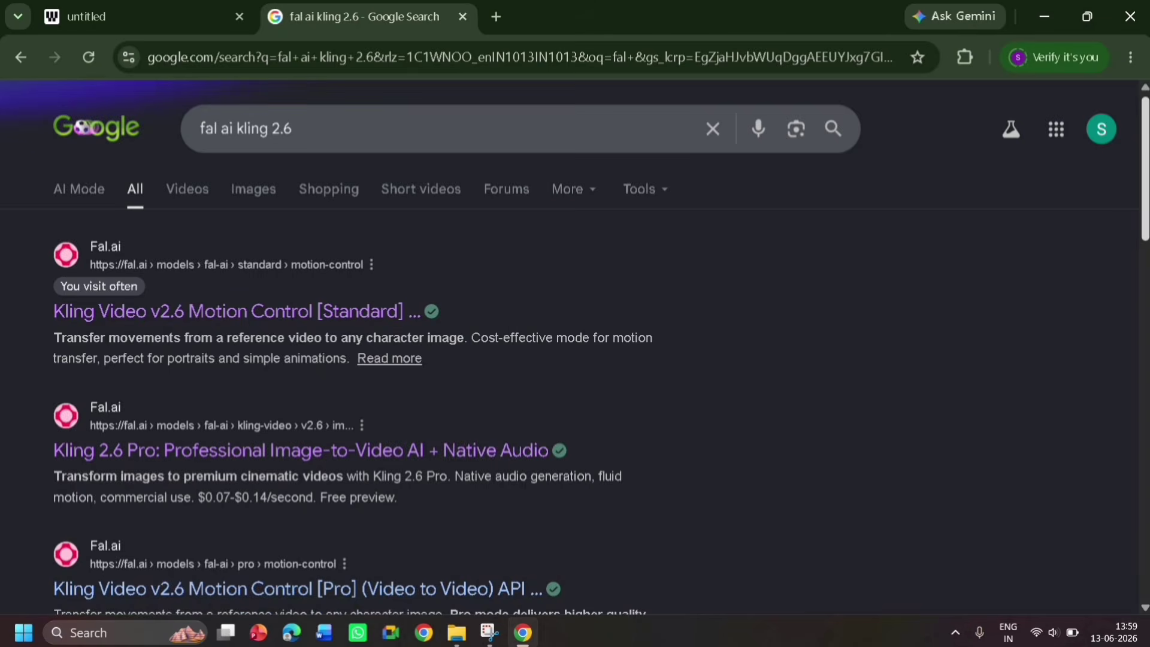
pyautogui.moveTo(1145, 215)
pyautogui.mouseDown()
pyautogui.moveTo(1145, 289)
pyautogui.moveTo(1145, 215)
pyautogui.mouseUp()
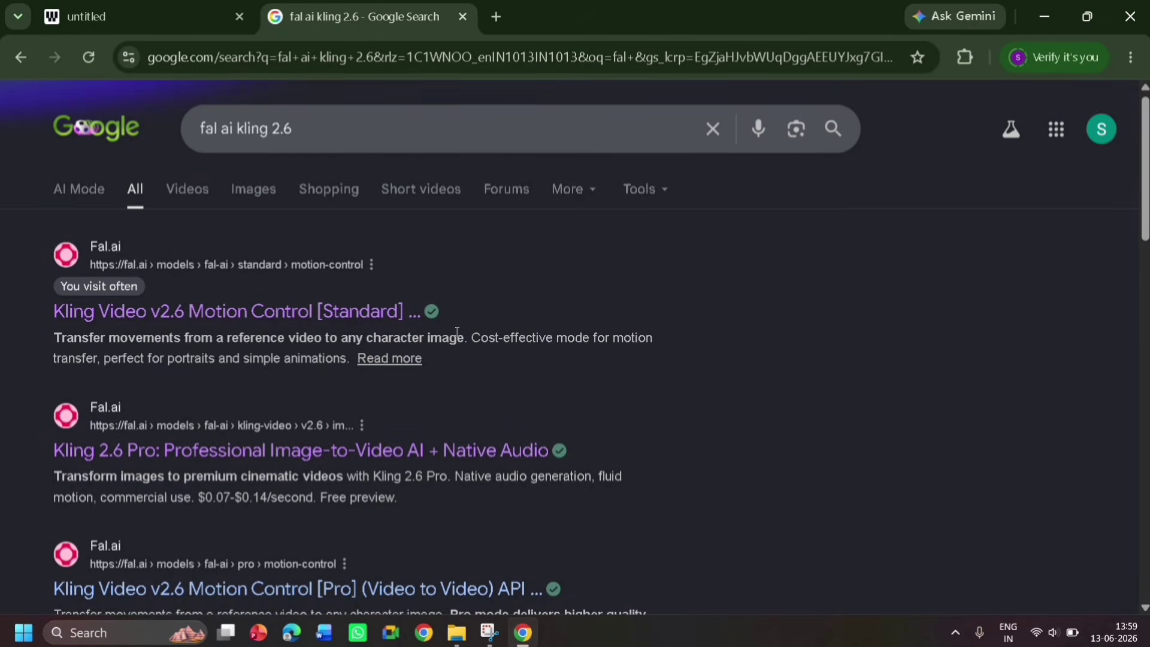
pyautogui.click(318, 324)
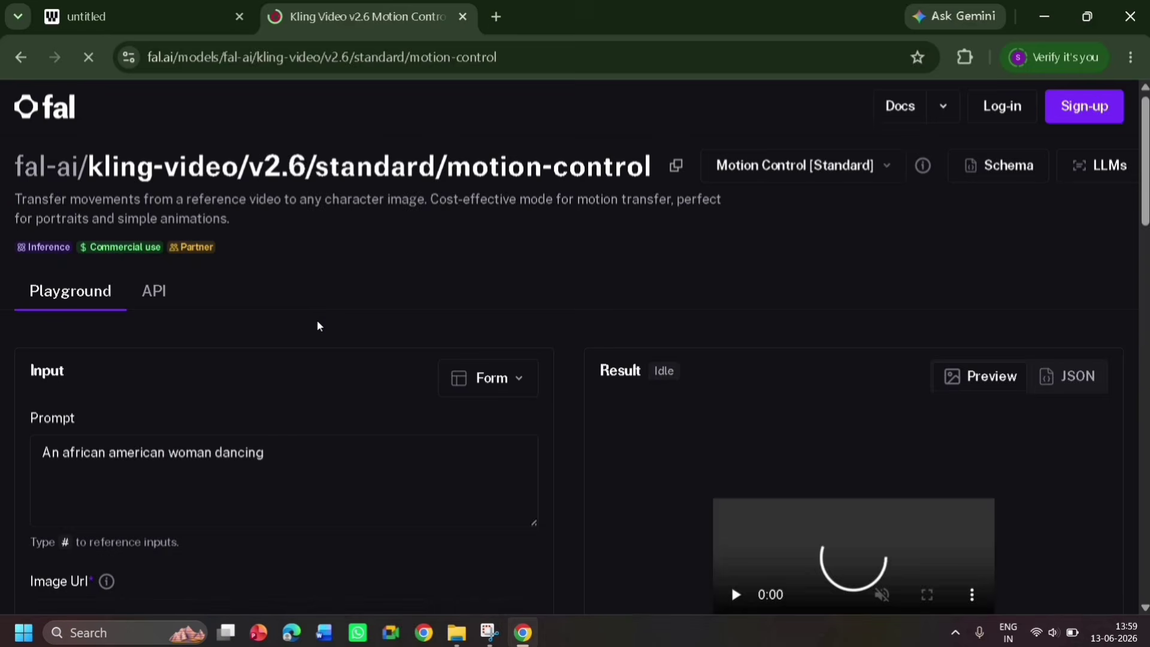
# - Copy the web address of the fal.ai Kling v2.6 standard motion-control model page
pyautogui.moveTo(496, 56); pyautogui.dragTo(128, 53)
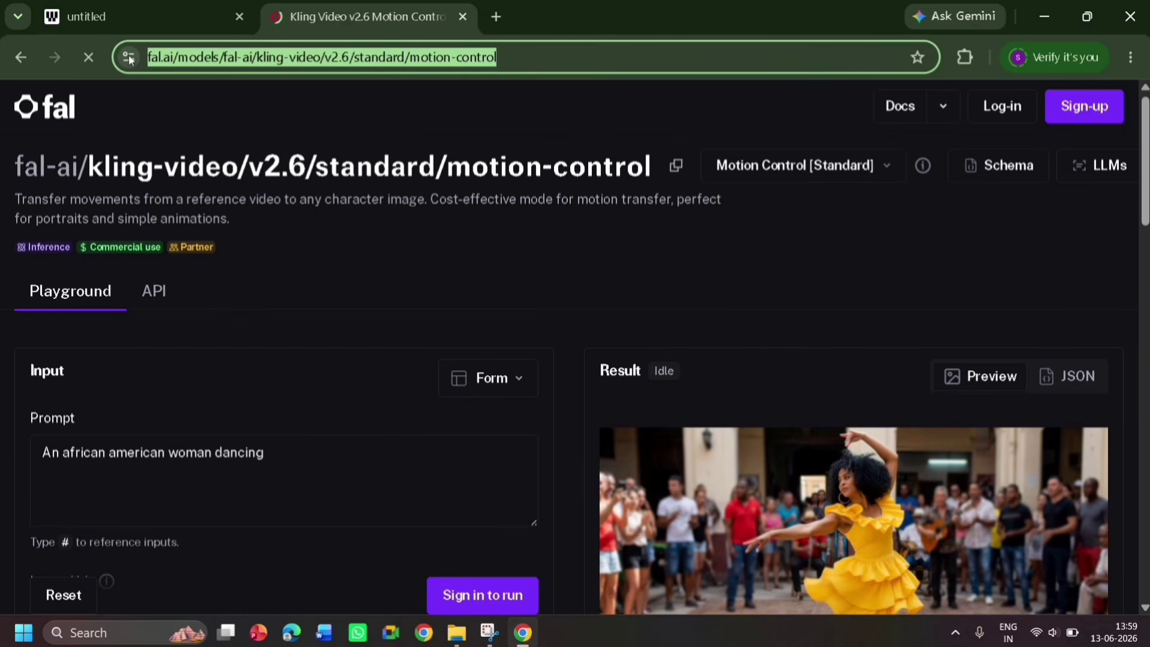
pyautogui.rightClick(183, 60)
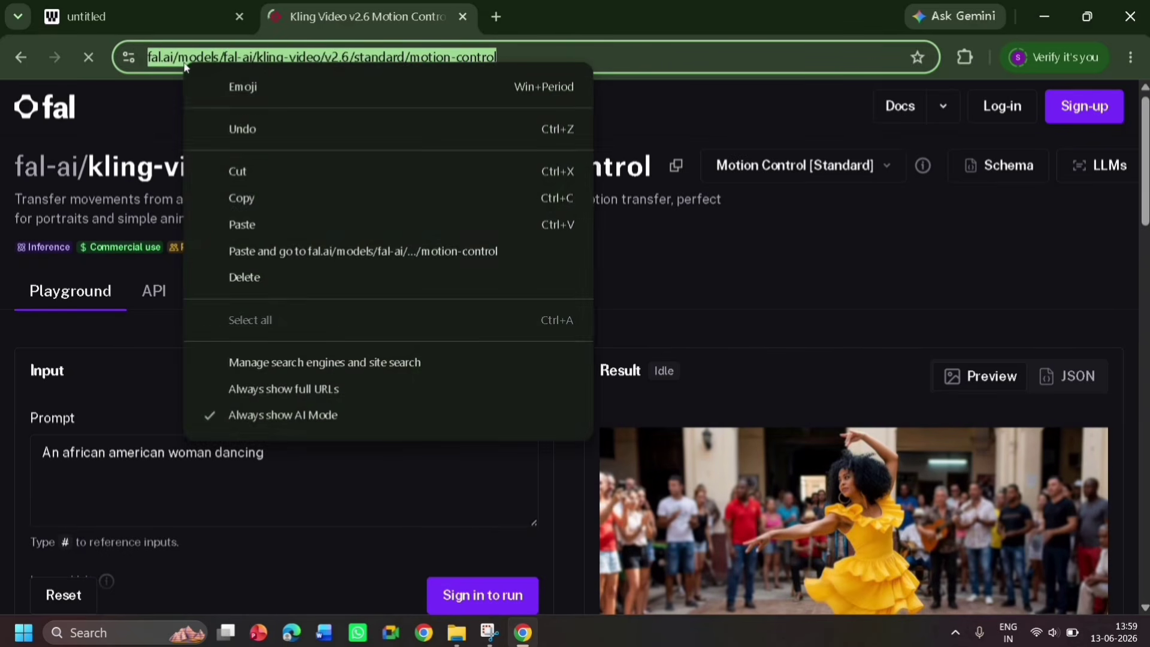
pyautogui.click(242, 197)
# - Back in the Weavy flow, add an Import Model node, load it from the copied fal.ai URL and move it clear of the settings
pyautogui.click(152, 14)
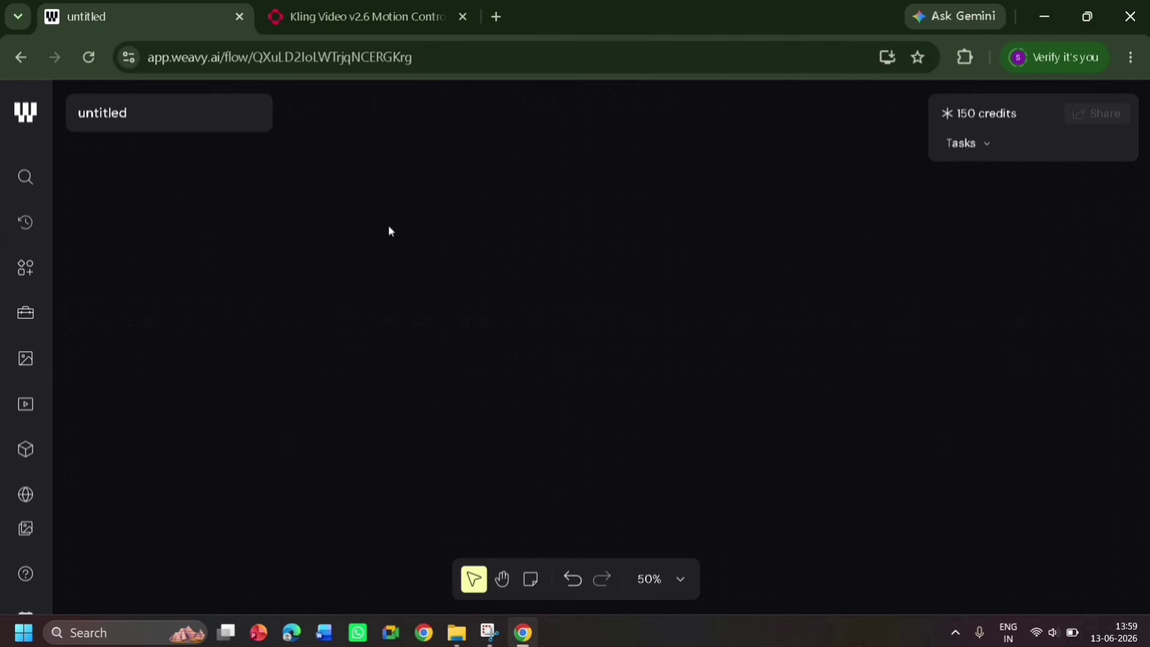
pyautogui.rightClick(773, 329)
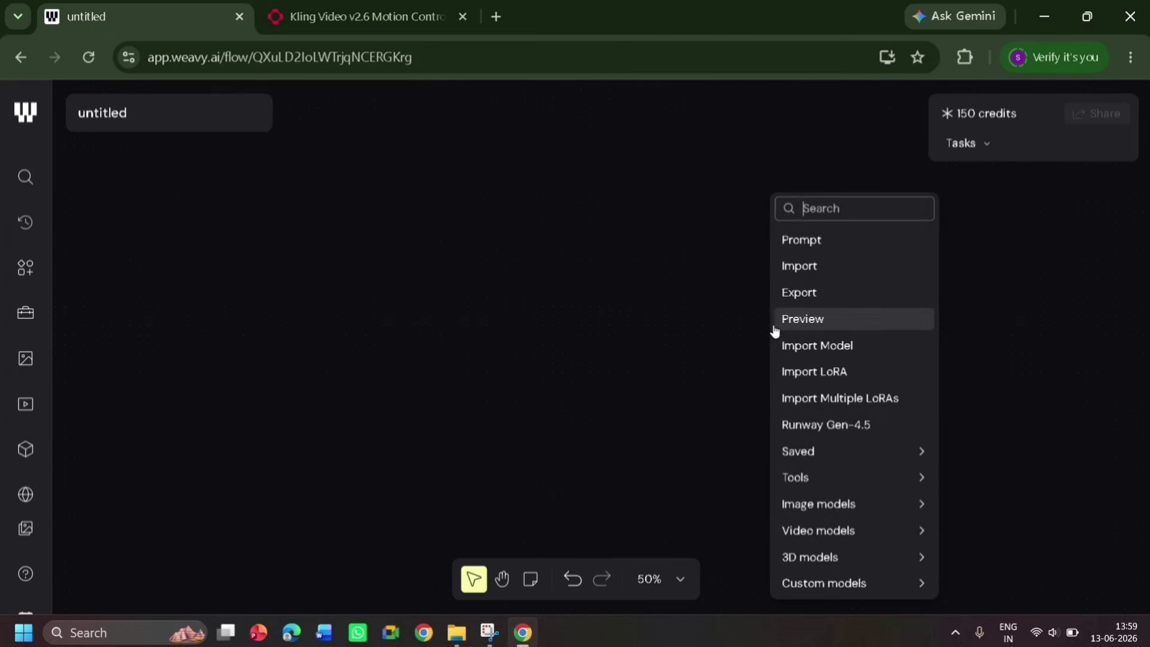
pyautogui.click(849, 346)
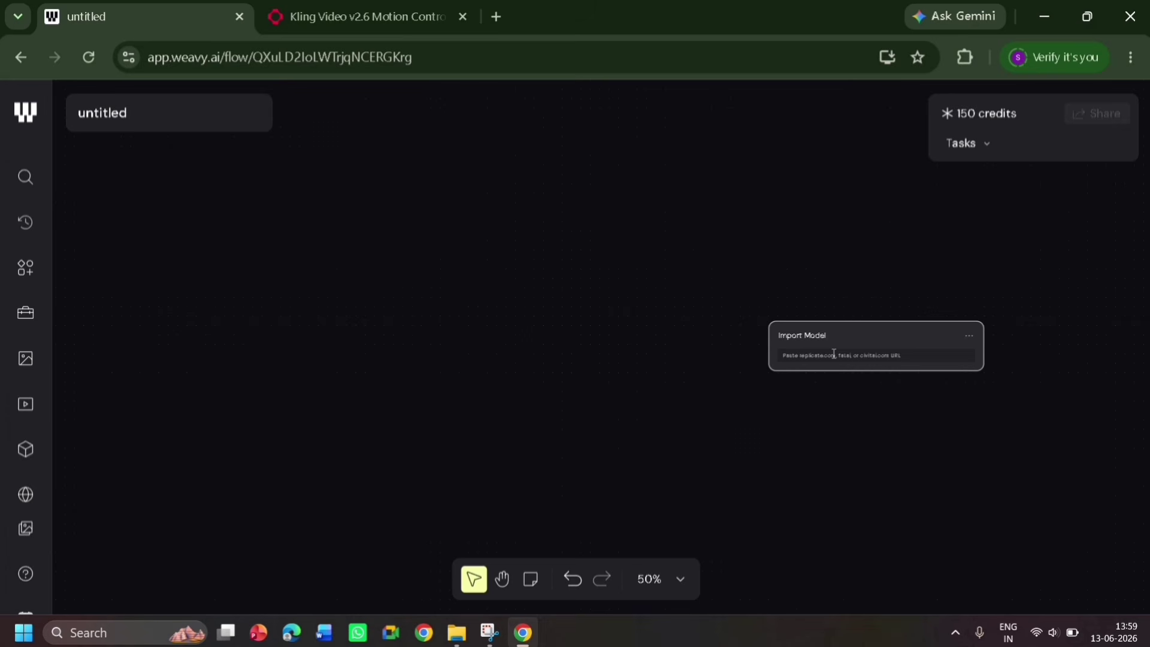
pyautogui.rightClick(833, 354)
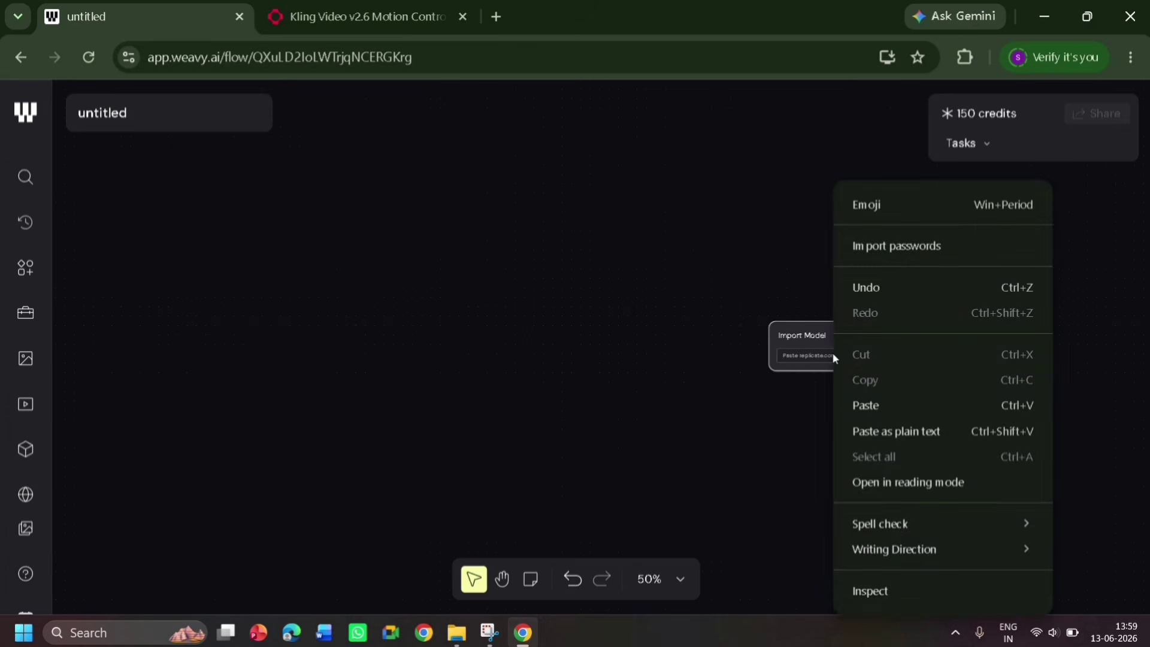
pyautogui.click(872, 404)
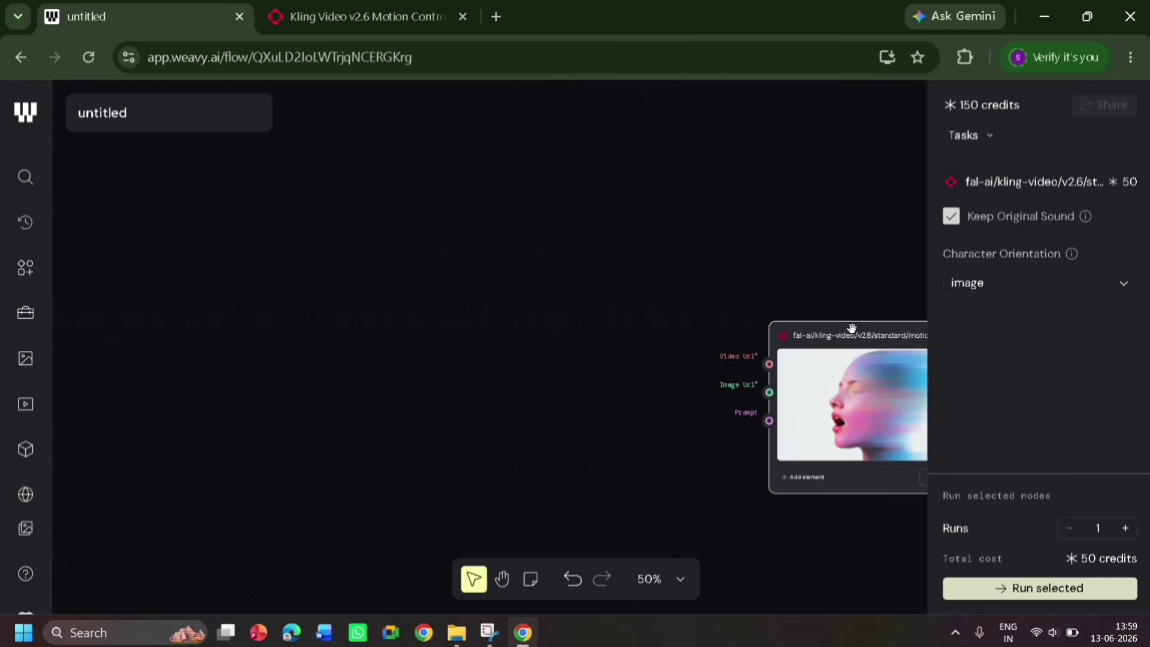
pyautogui.moveTo(852, 329); pyautogui.dragTo(744, 271)
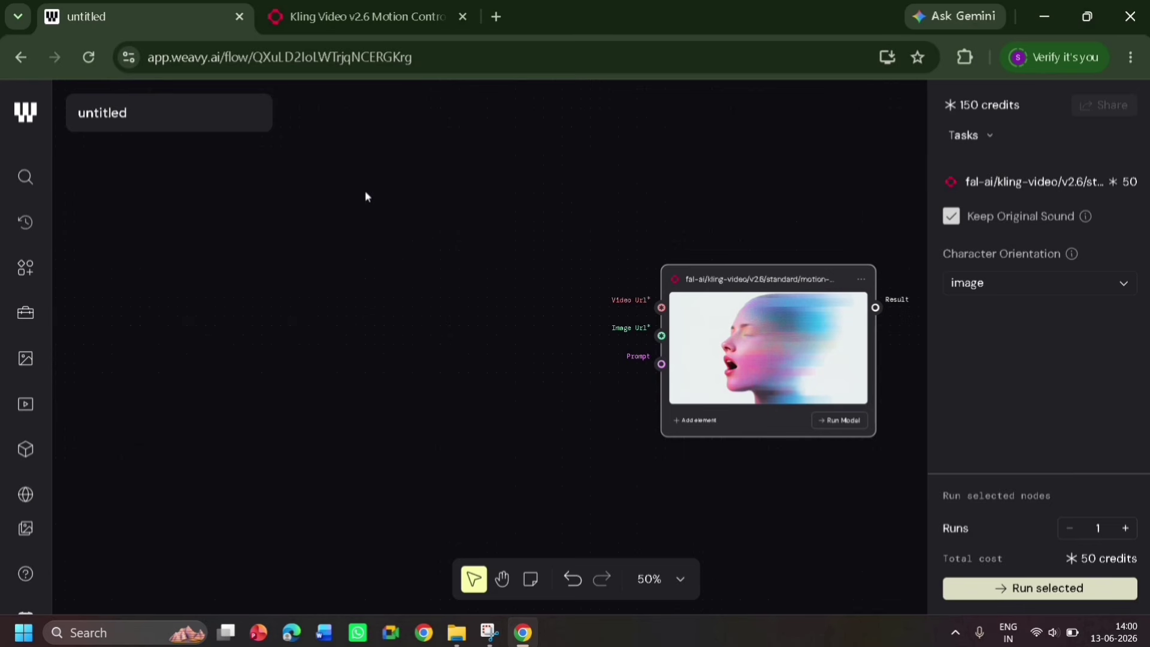
# - Add an Import node beside the model and upload the A_full-body,_top-to-bottom_studio_photograph image from Downloads
pyautogui.rightClick(366, 192)
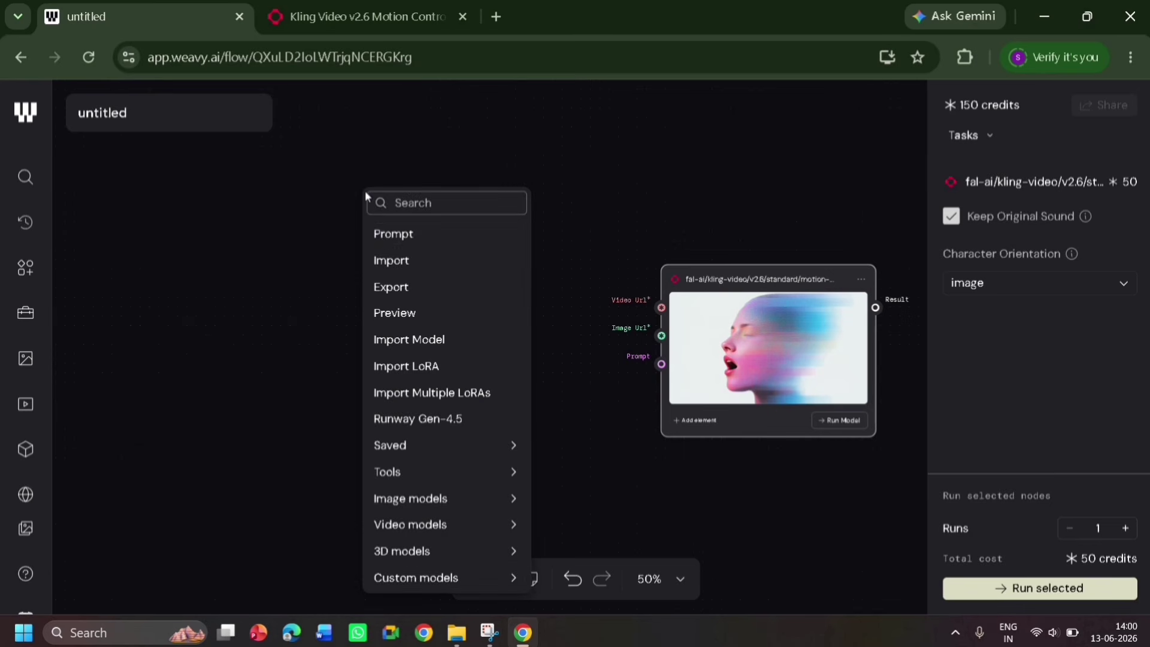
pyautogui.click(398, 260)
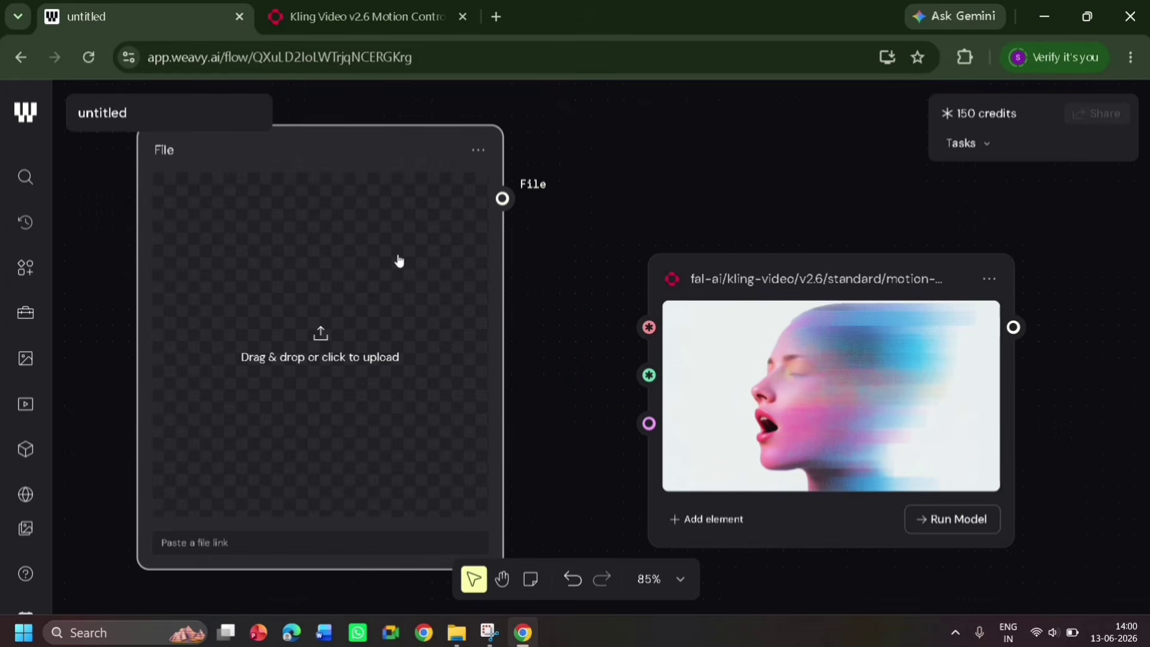
pyautogui.click(339, 335)
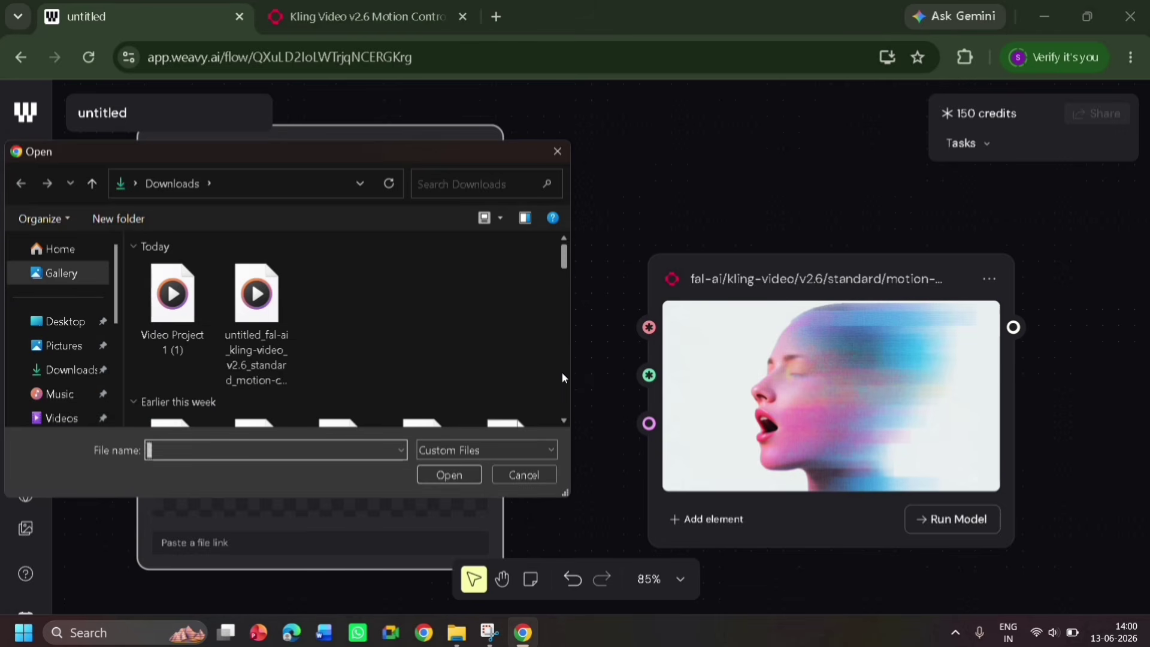
pyautogui.scroll(-3, 562, 372)
pyautogui.scroll(3, 564, 374)
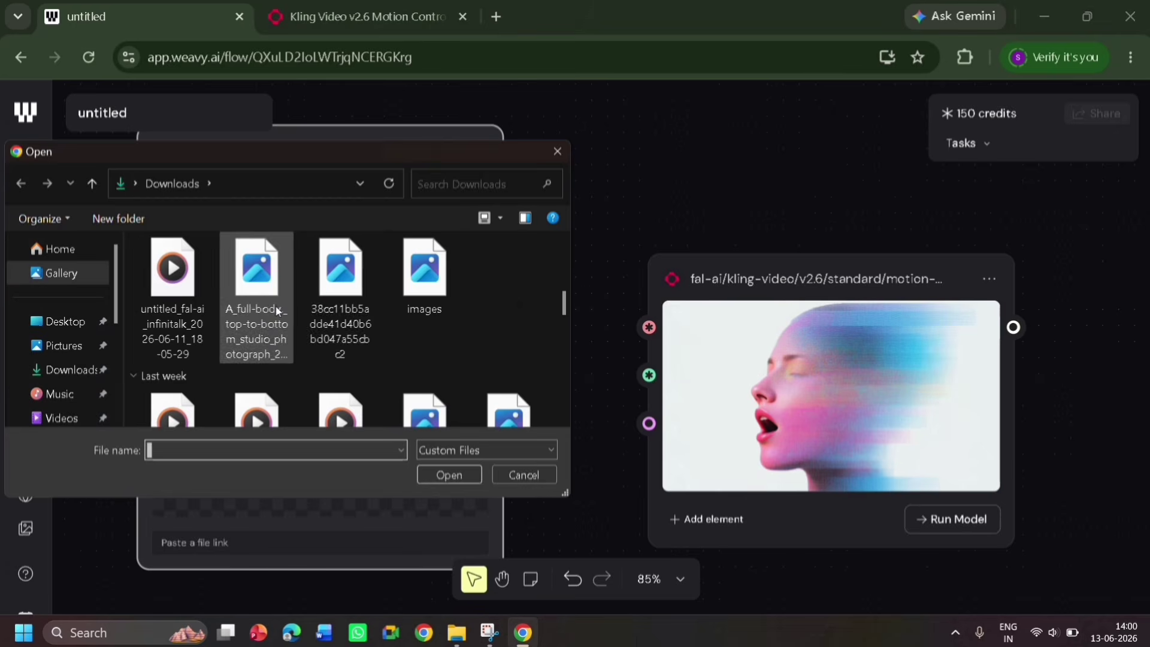
pyautogui.doubleClick(275, 304)
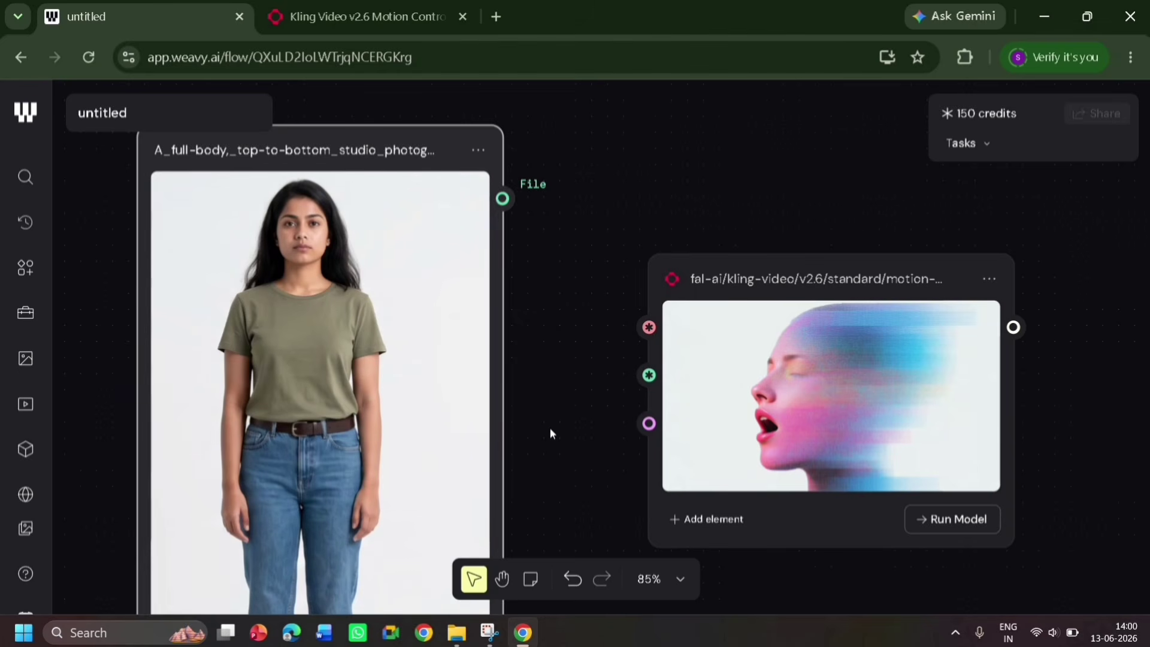
# - Add a second Import node, move it over the image node and upload the video Video Project 1 (1).mp4
pyautogui.rightClick(549, 428)
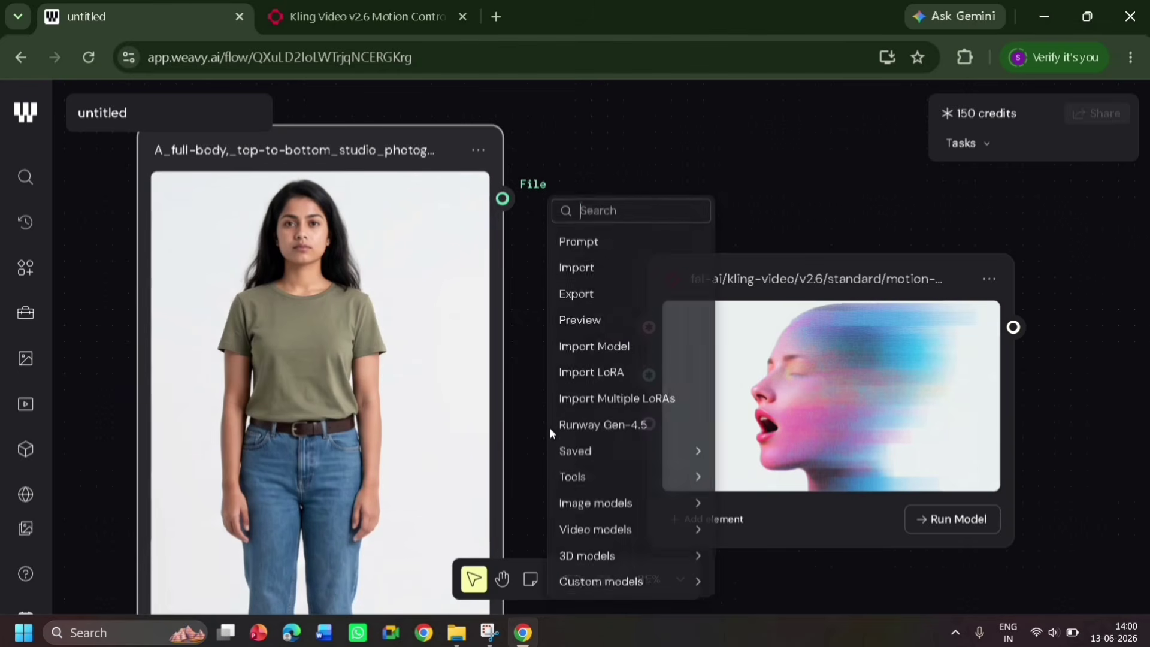
pyautogui.click(579, 269)
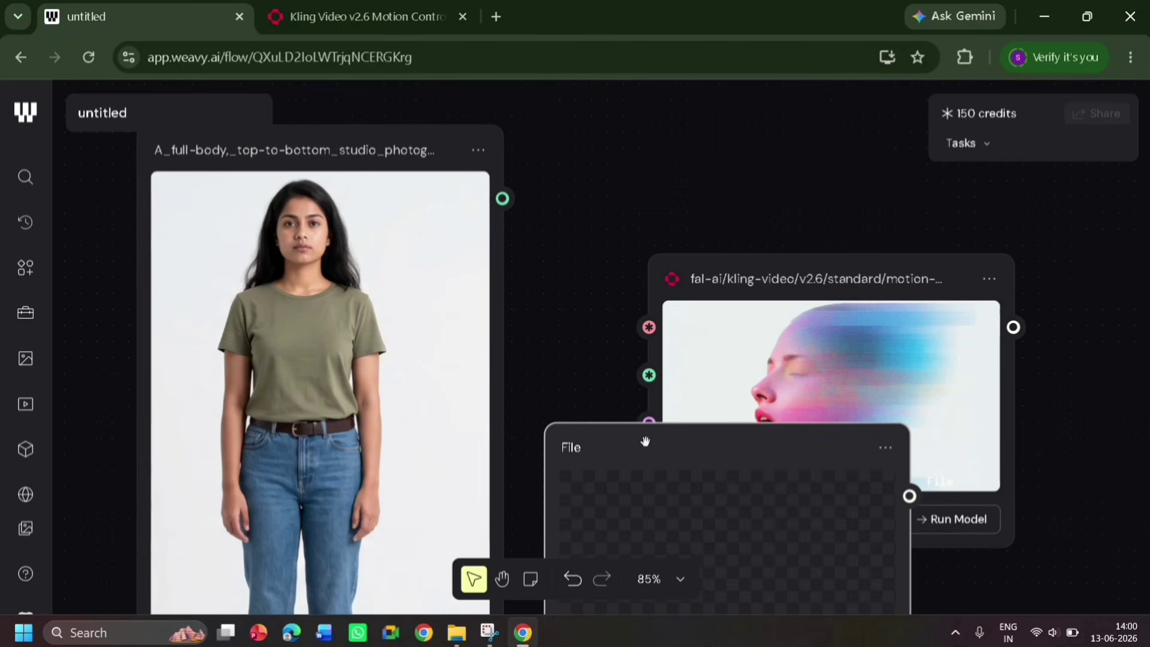
pyautogui.moveTo(645, 441); pyautogui.dragTo(413, 260)
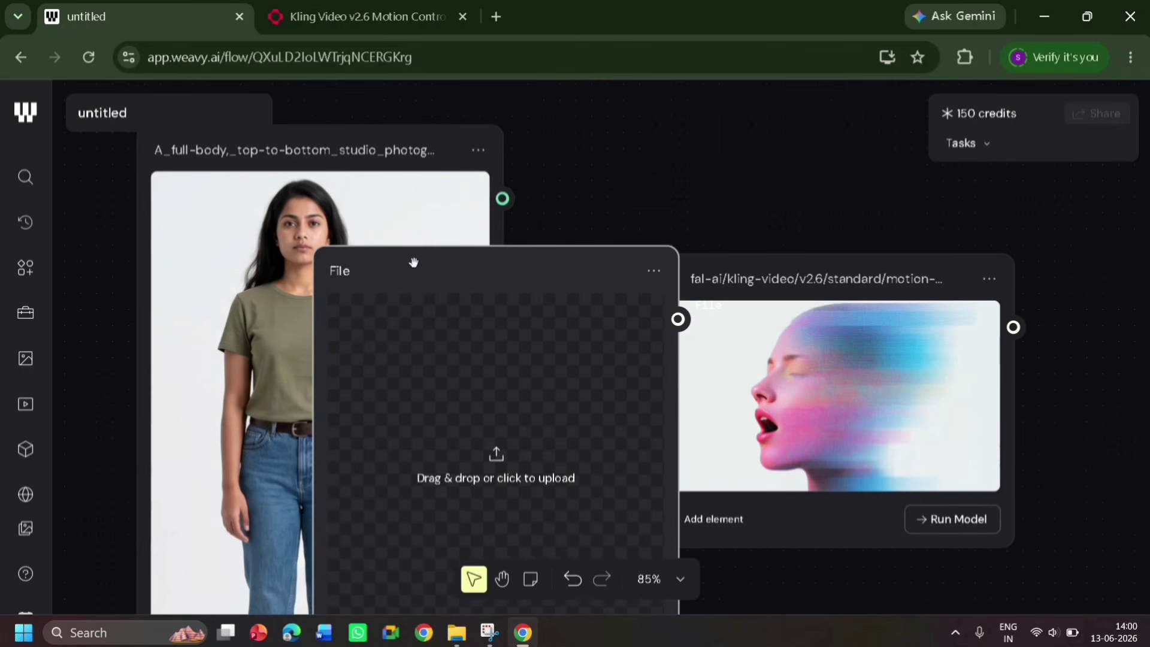
pyautogui.click(506, 433)
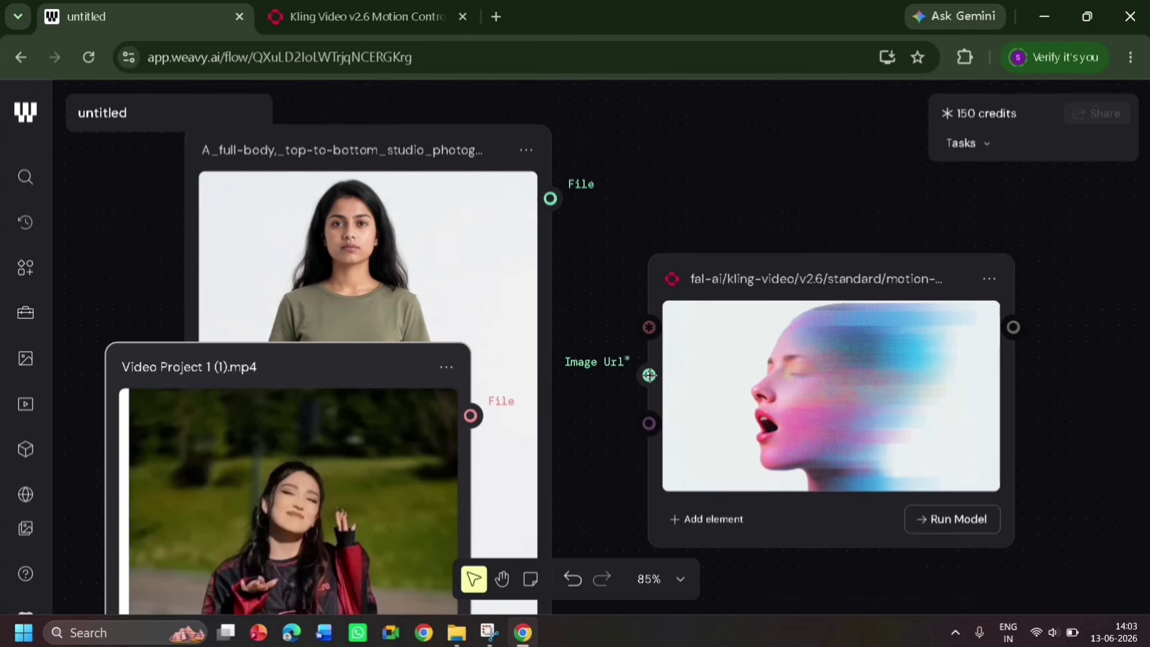
# - Connect the photo to the model's Image Url input and the video to its Video Url input, and reposition the video node
pyautogui.moveTo(649, 375); pyautogui.dragTo(551, 200)
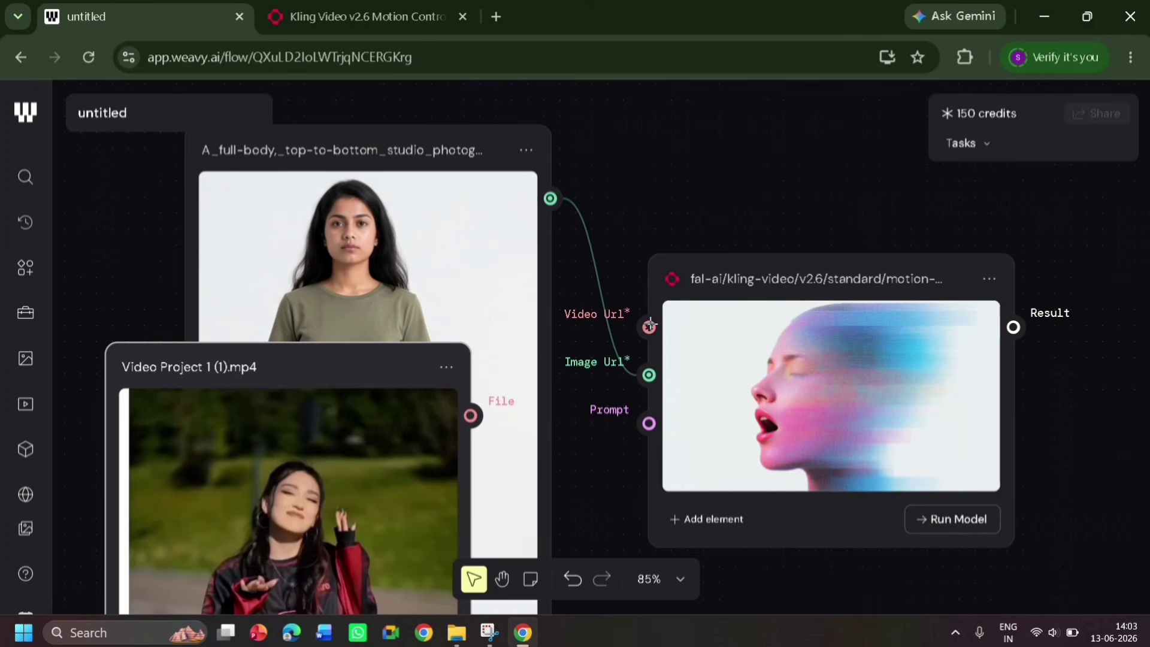
pyautogui.moveTo(651, 324); pyautogui.dragTo(470, 416)
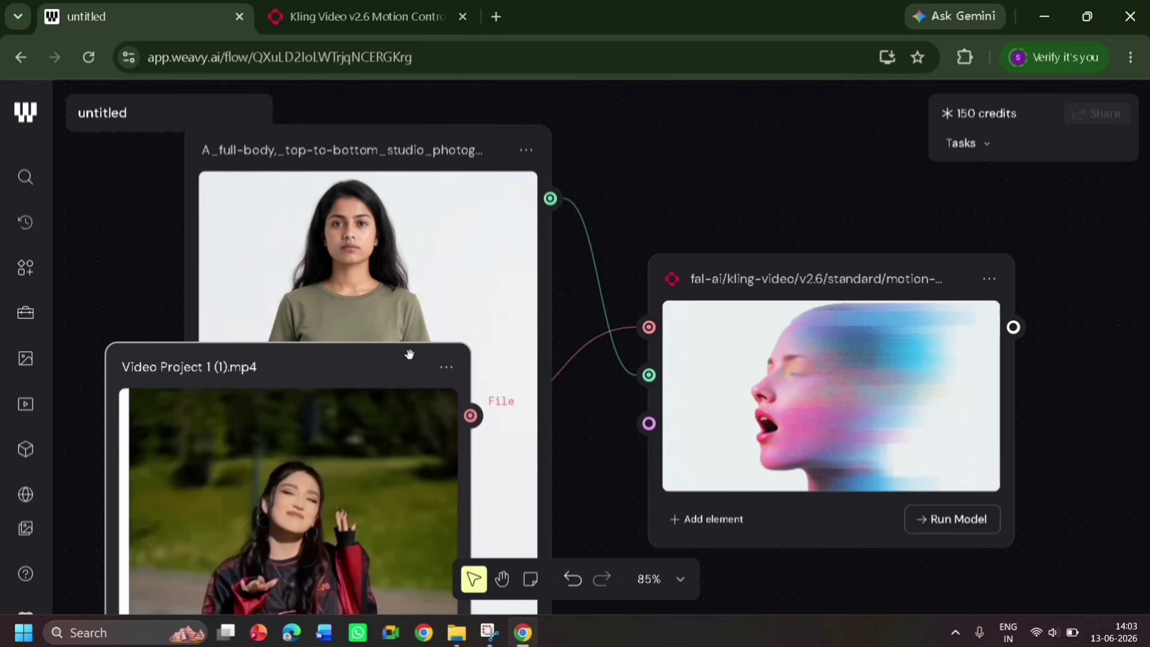
pyautogui.moveTo(410, 356); pyautogui.dragTo(517, 428)
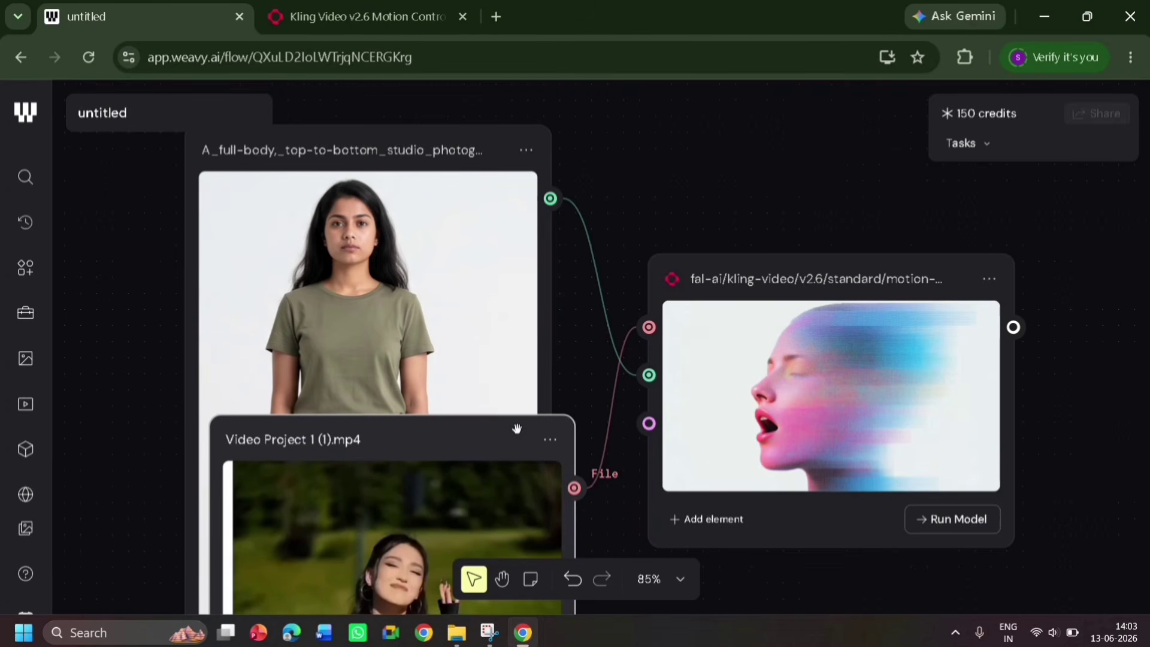
pyautogui.rightClick(699, 166)
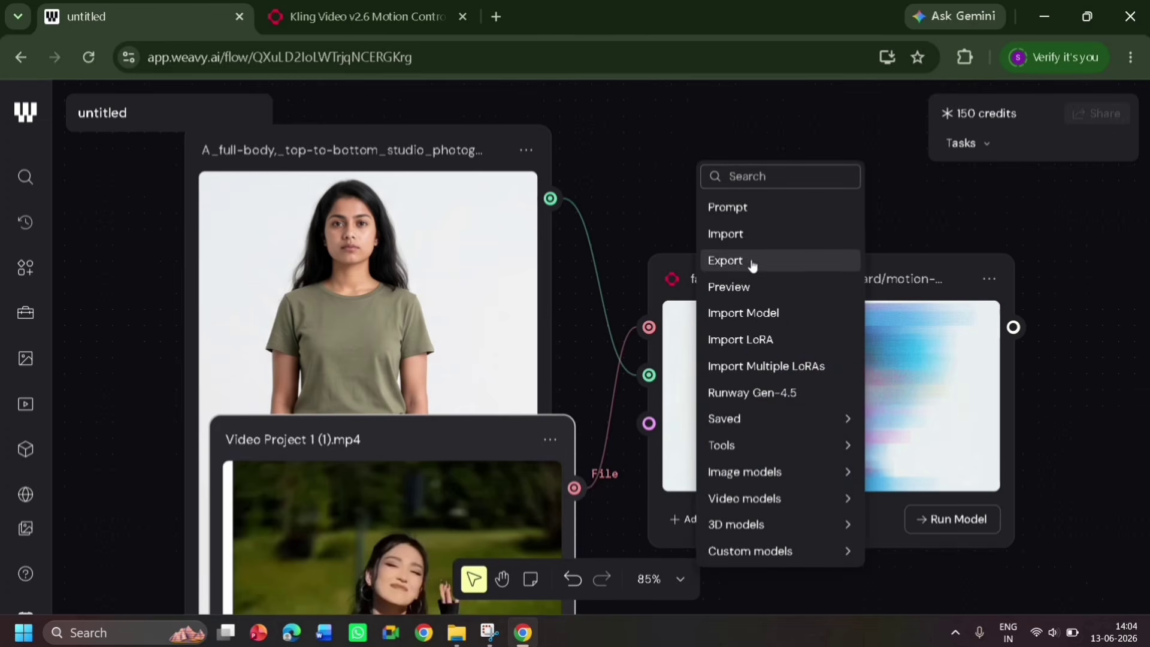
pyautogui.click(745, 210)
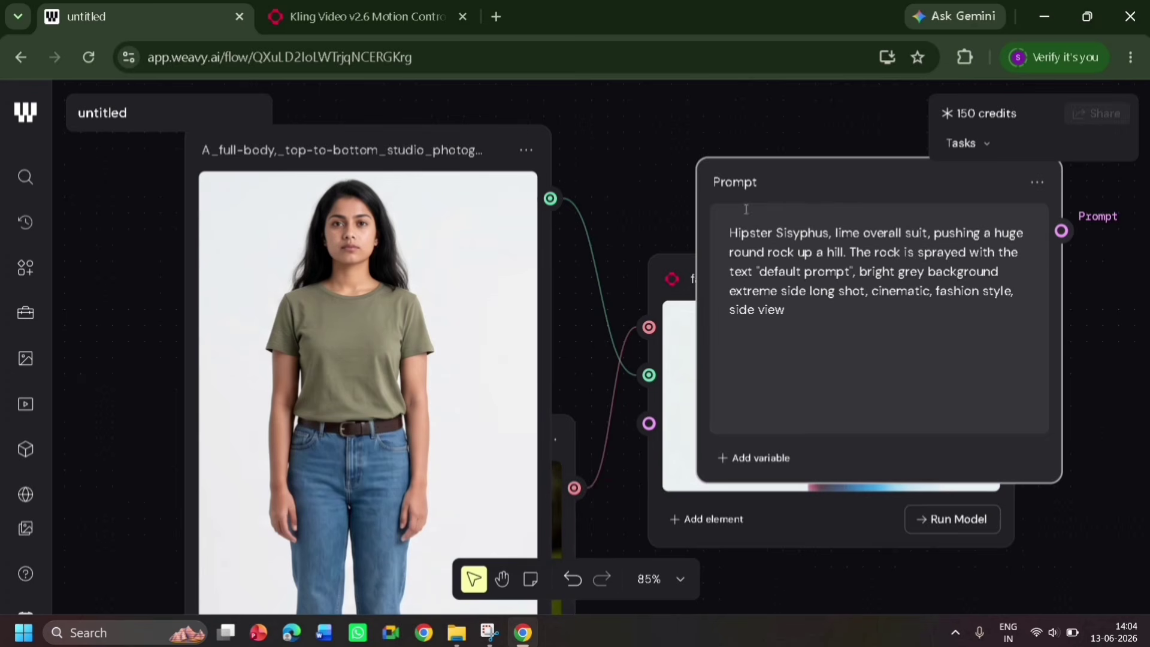
pyautogui.click(1045, 190)
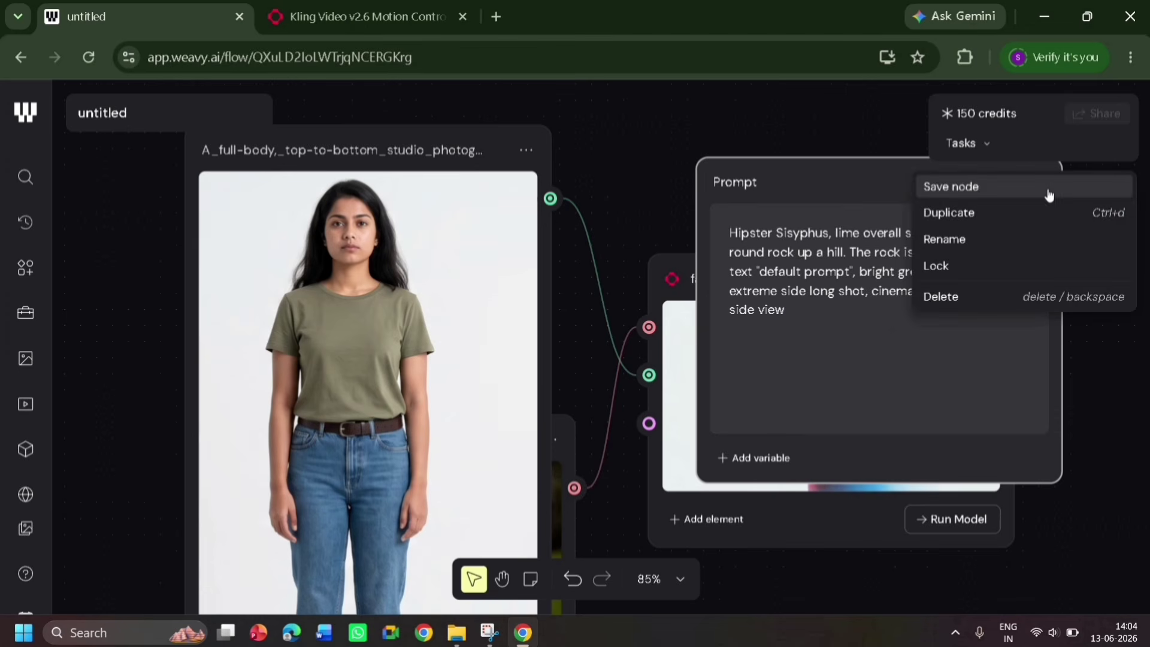
pyautogui.click(1021, 296)
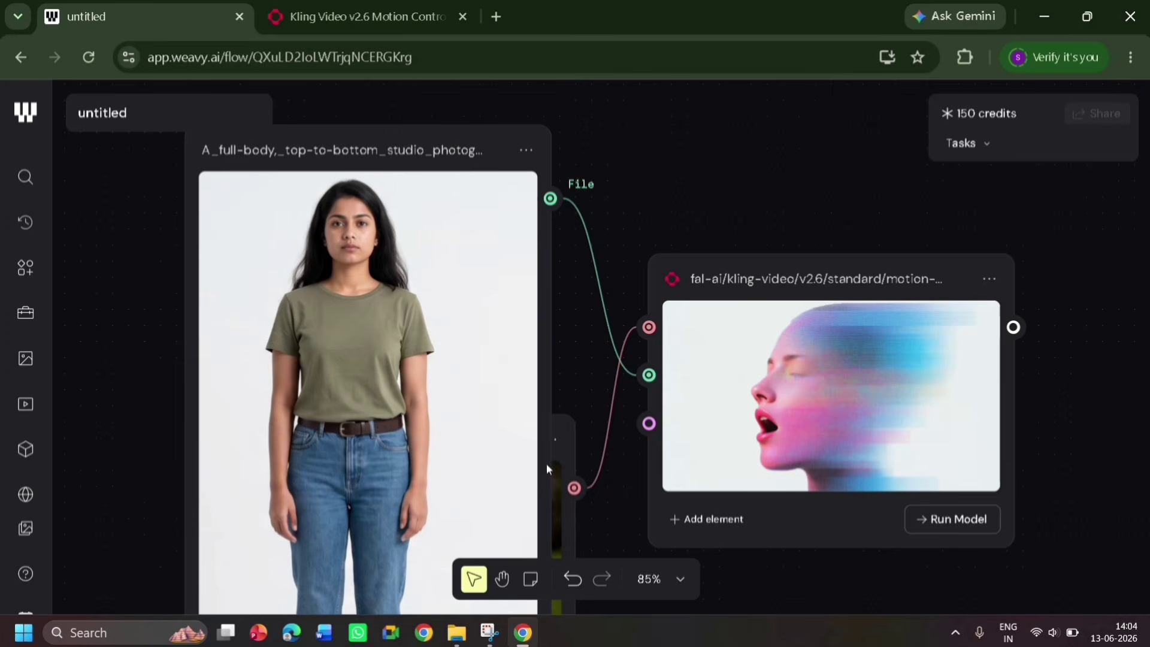
# - Run the imported Kling motion-control model, accepting the import notice, and move its node closer to the photo node
pyautogui.click(948, 522)
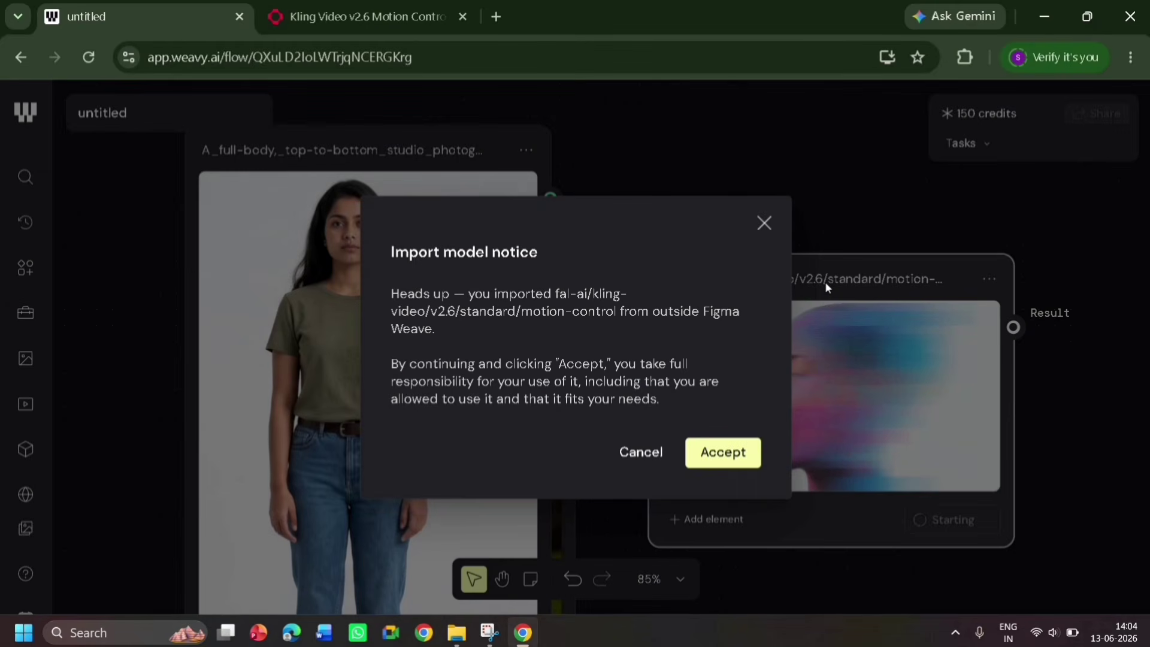
pyautogui.click(740, 451)
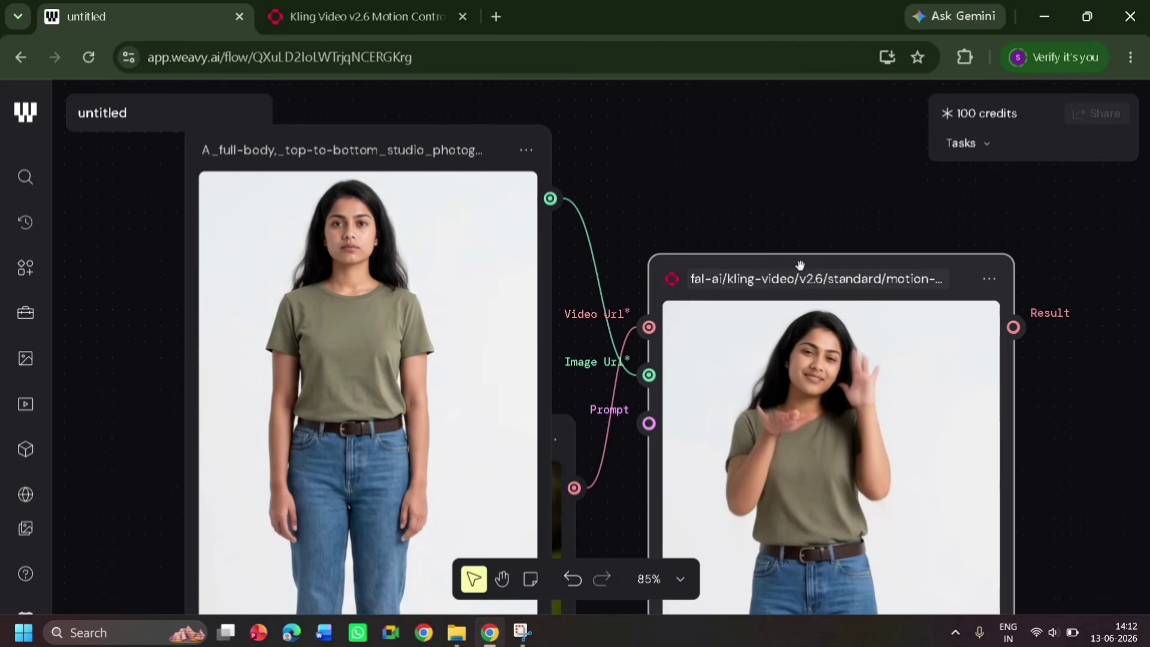
pyautogui.moveTo(800, 265); pyautogui.dragTo(755, 202)
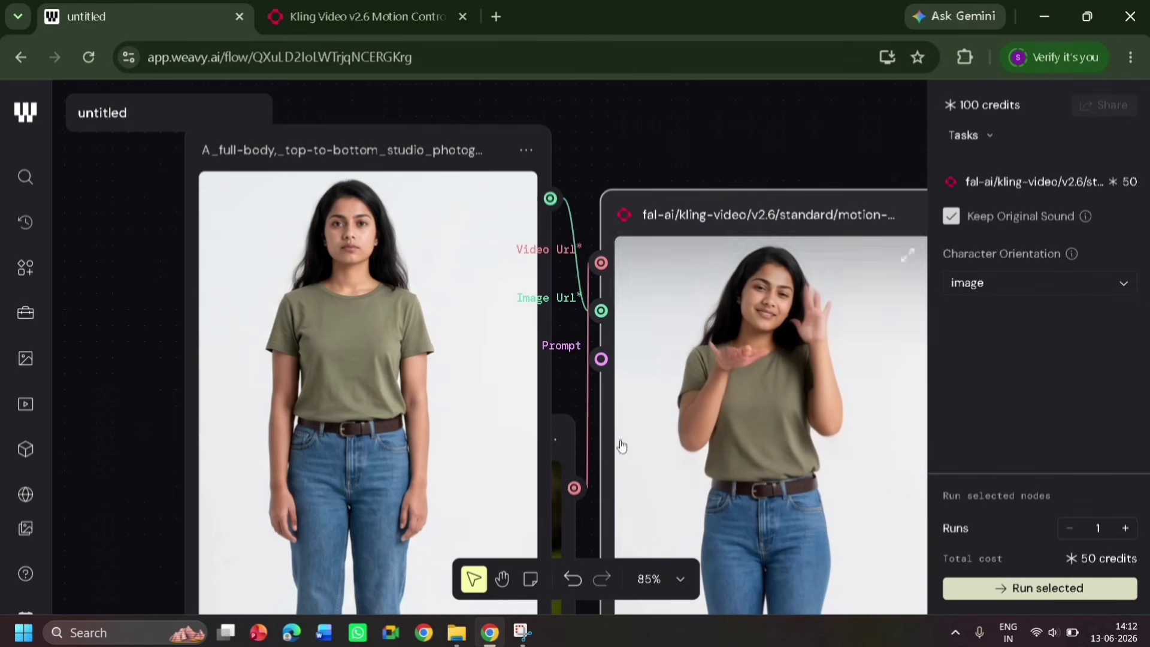
pyautogui.click(562, 452)
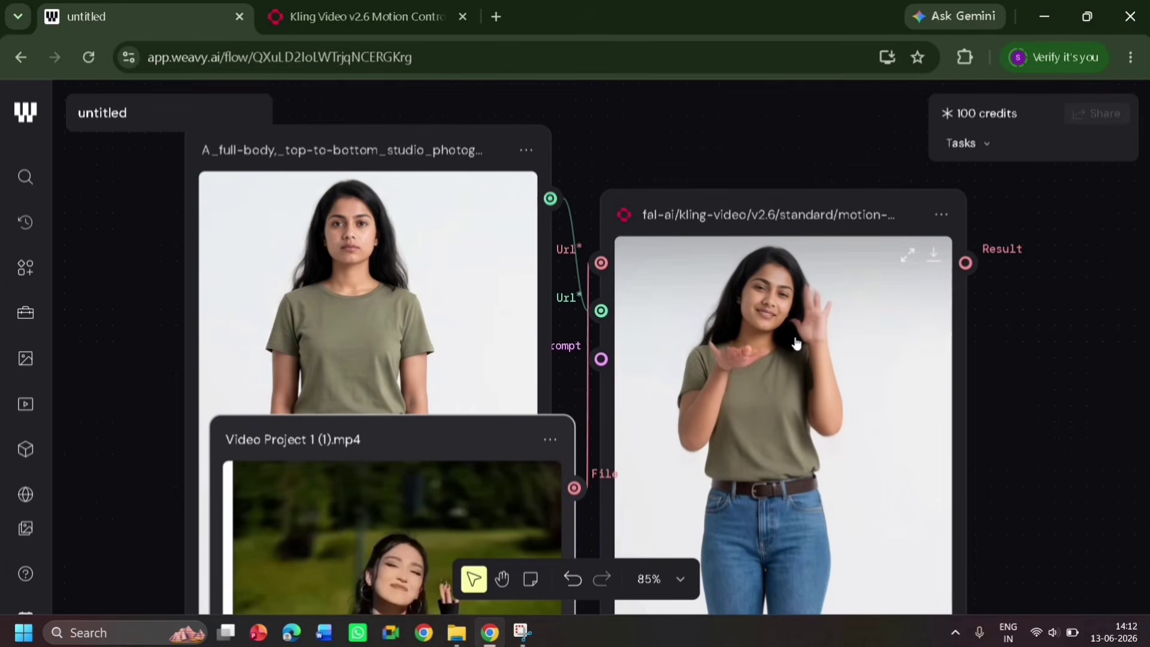
# - Shift the model node further toward the photo node and download its current video result
pyautogui.click(817, 194)
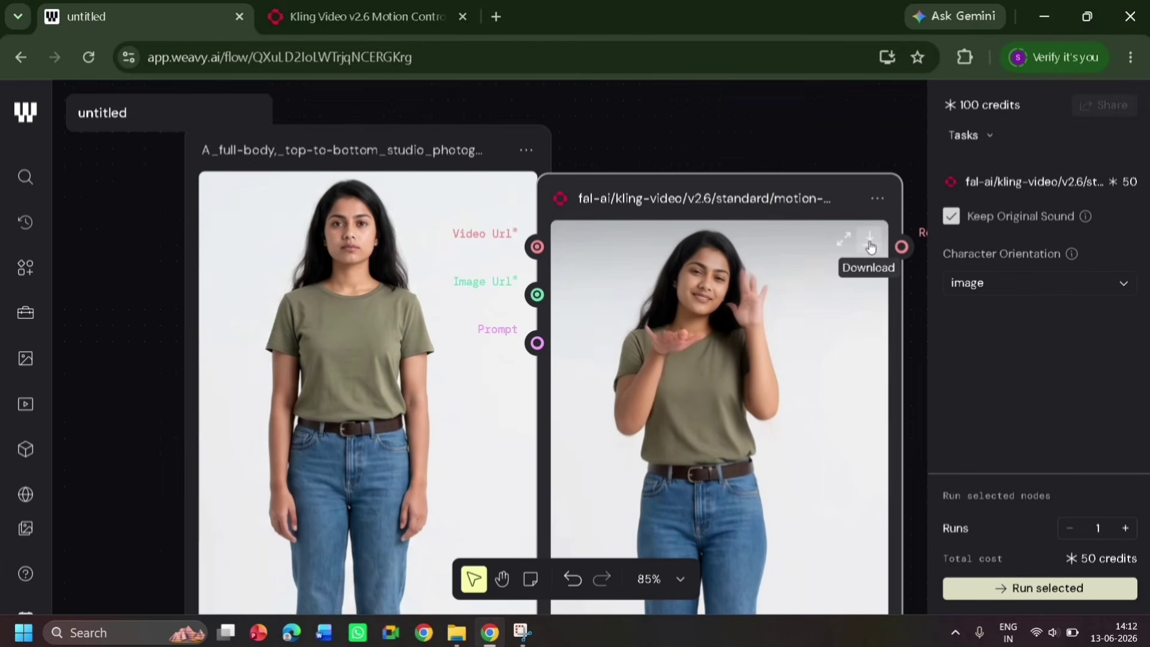
pyautogui.click(870, 246)
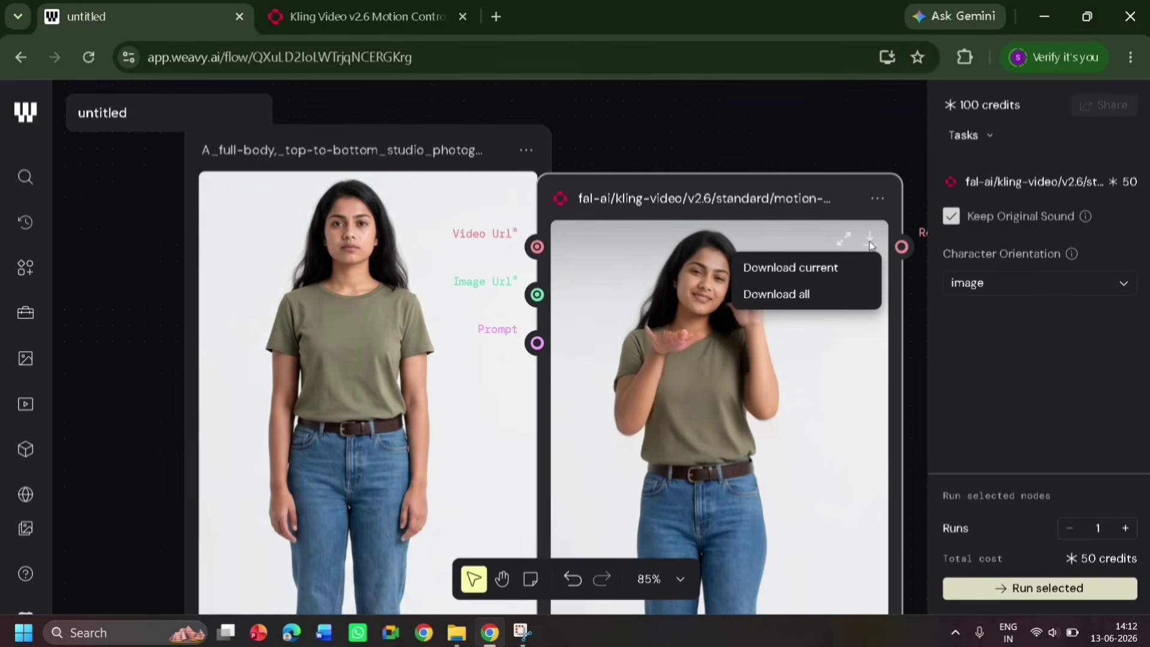
pyautogui.click(810, 275)
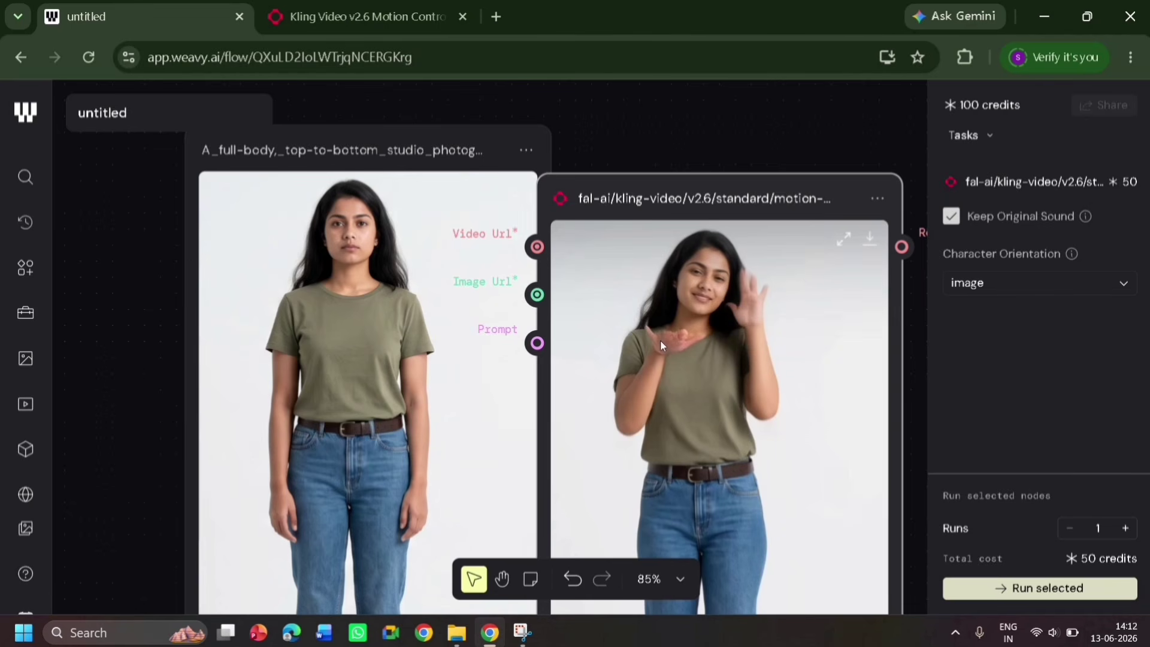
pyautogui.click(440, 480)
# - Switch to the Downloads folder, play the newest untitled_fal-ai_kling-video_v2.6_standard_motion-cont... video and pause it partway
pyautogui.click(1047, 7)
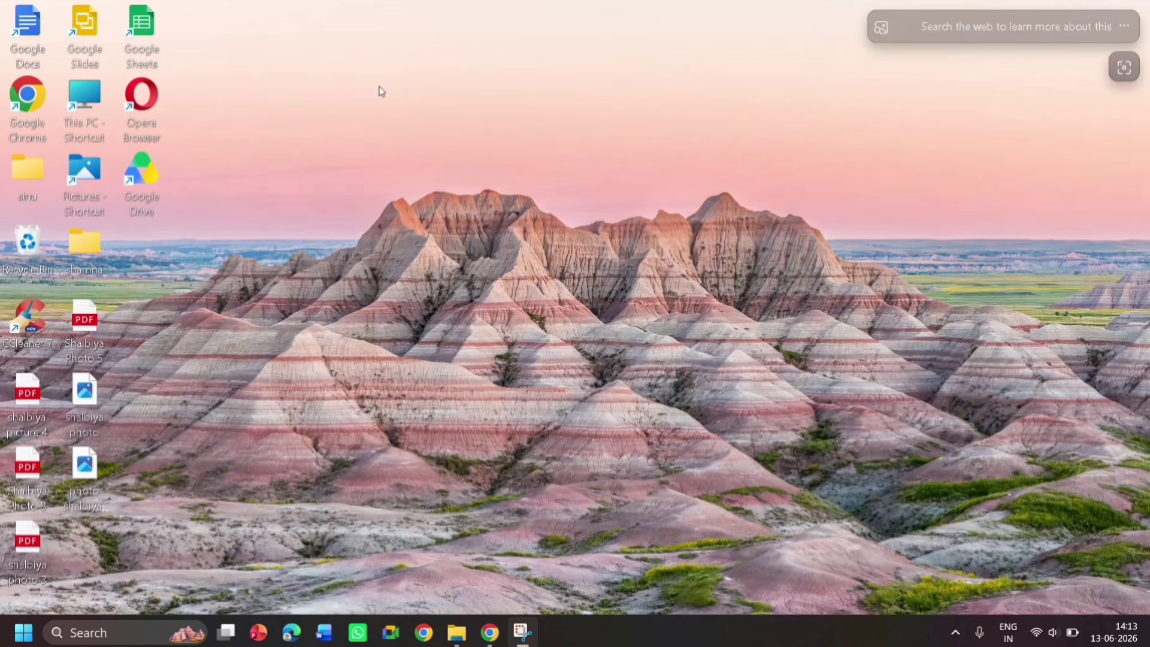
pyautogui.doubleClick(86, 100)
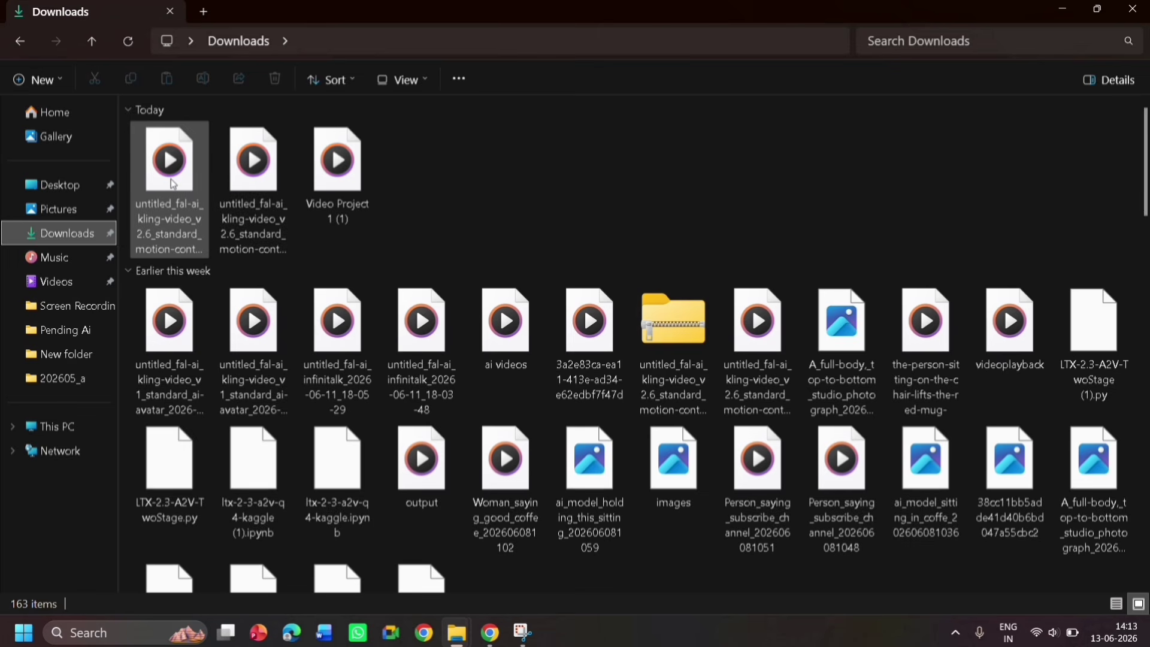
pyautogui.doubleClick(176, 180)
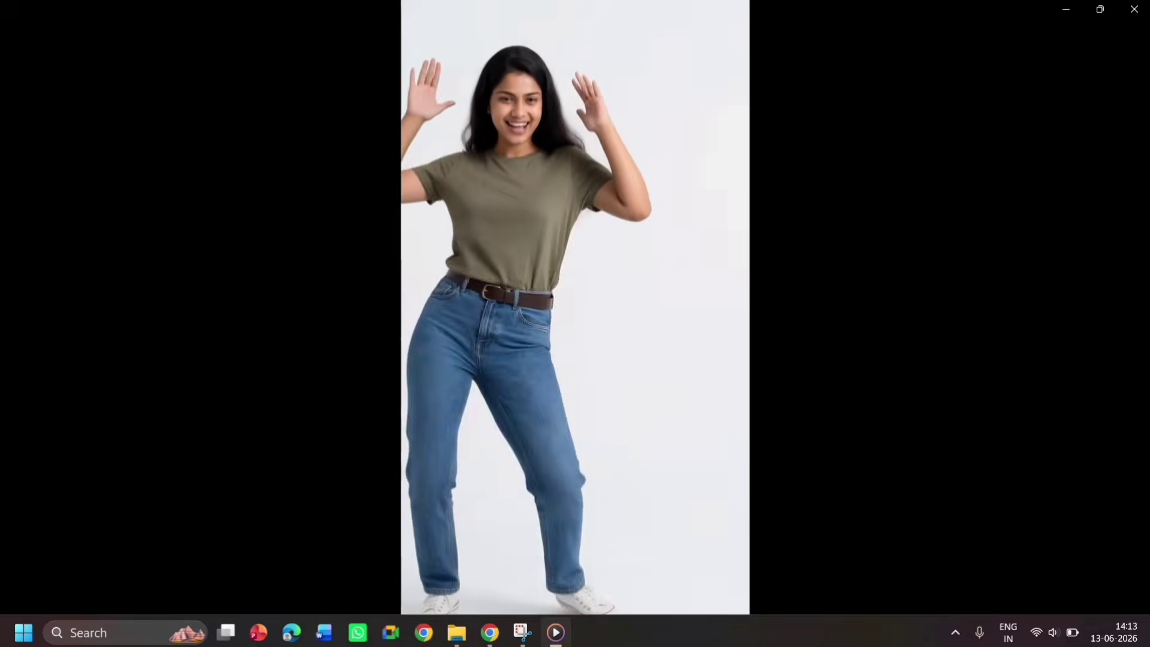
pyautogui.moveTo(599, 563)
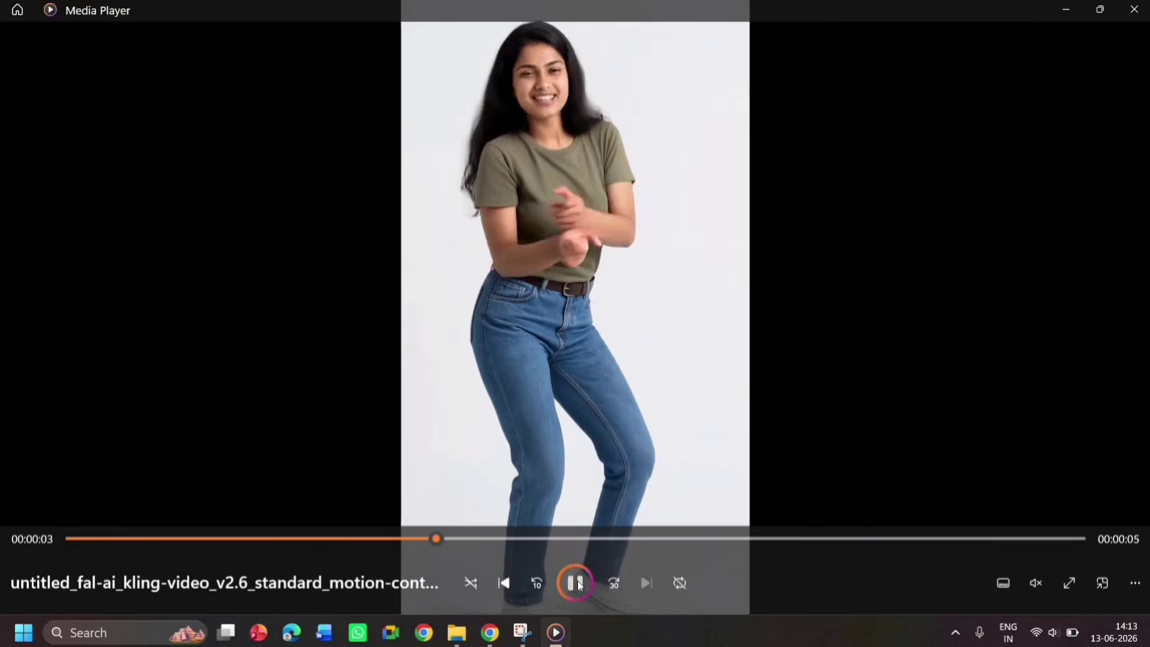
pyautogui.click(575, 583)
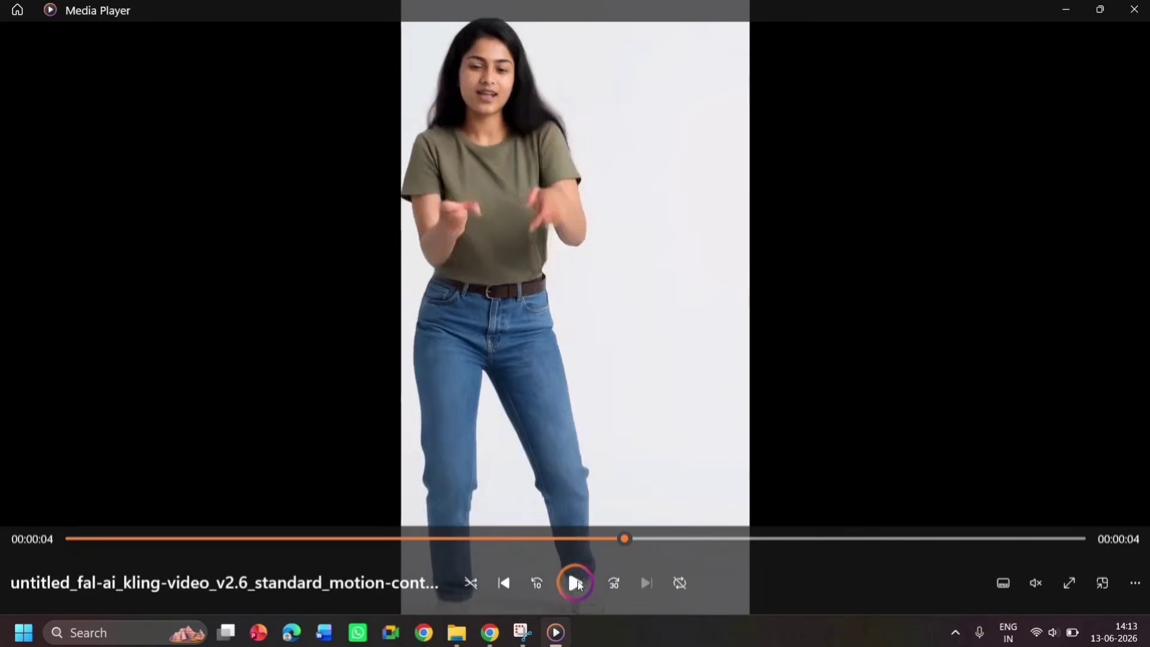
# - Replay the downloaded video from the beginning, close the player and return to the Weavy flow in Chrome
pyautogui.moveTo(629, 543); pyautogui.dragTo(18, 539)
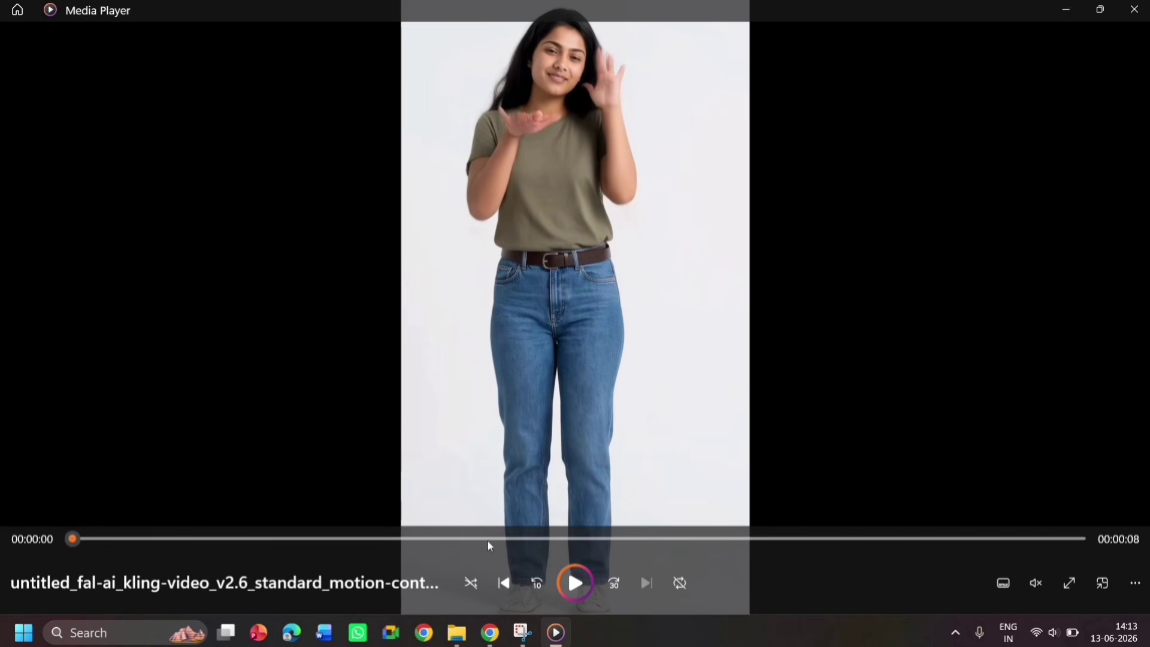
pyautogui.click(579, 589)
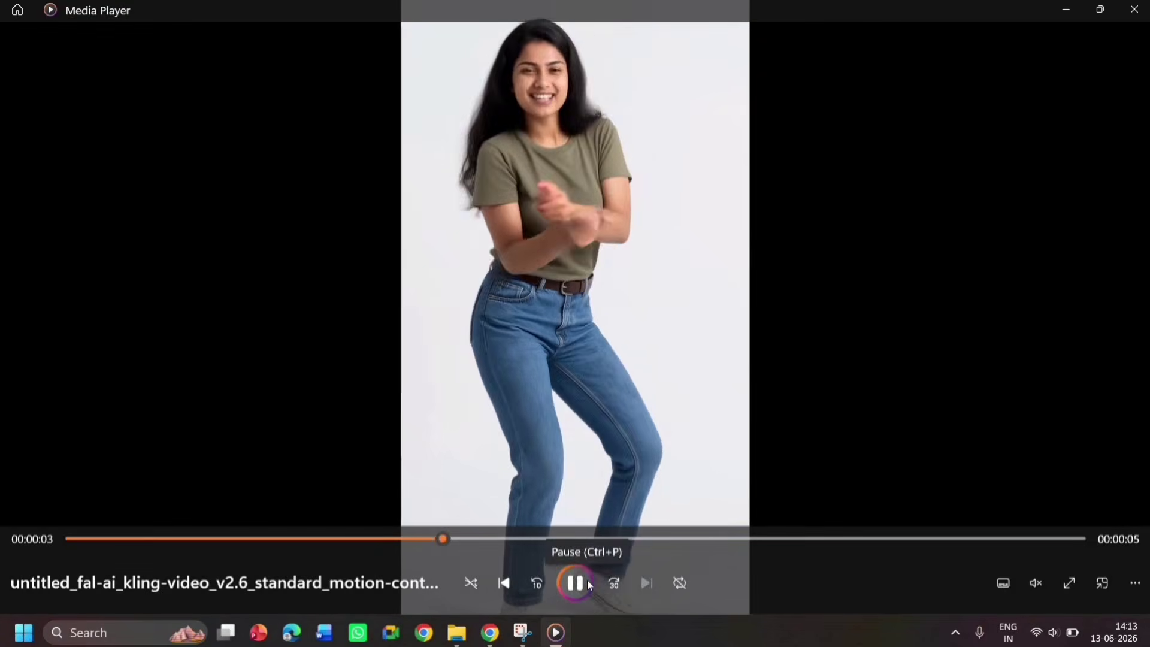
pyautogui.click(588, 582)
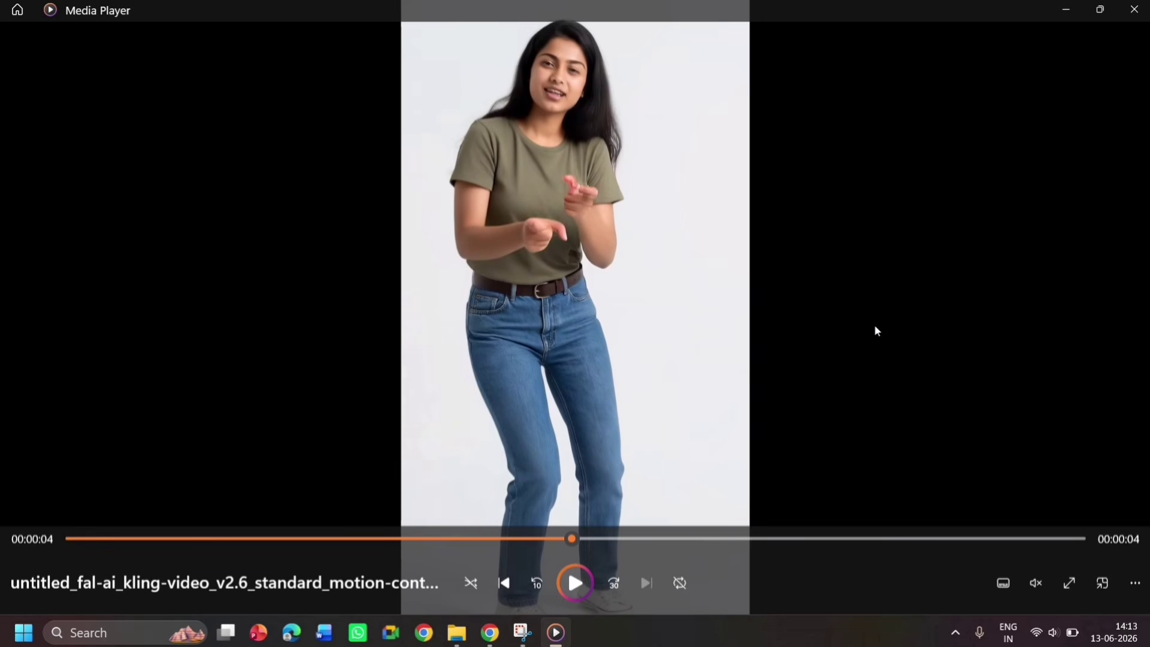
pyautogui.click(1133, 9)
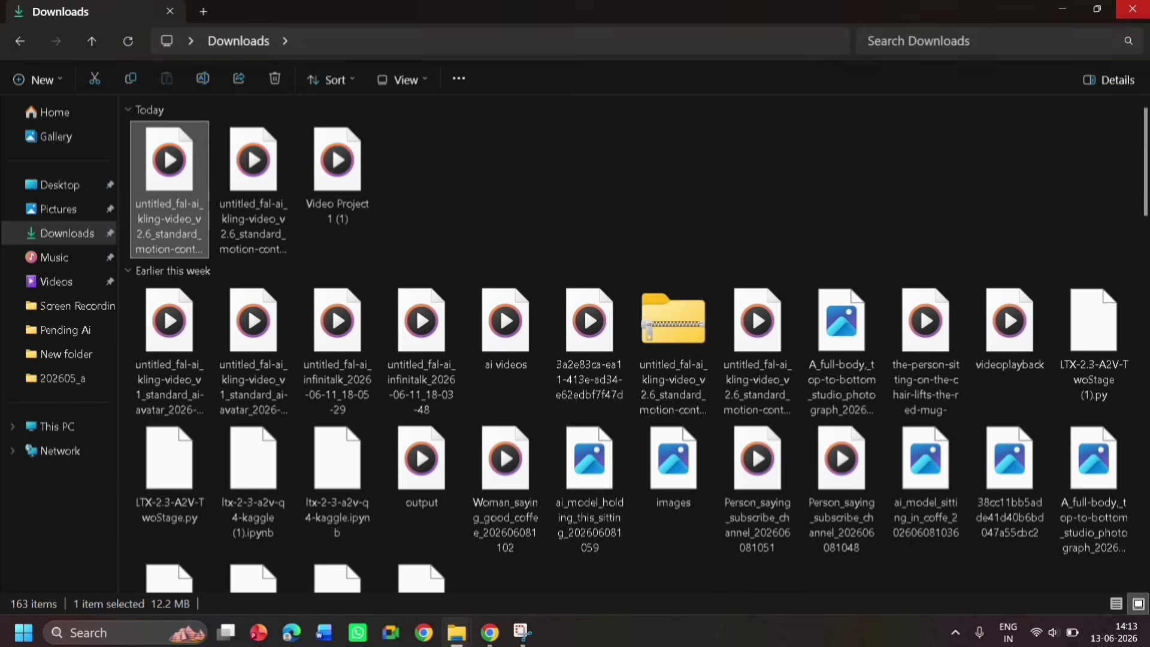
pyautogui.click(490, 632)
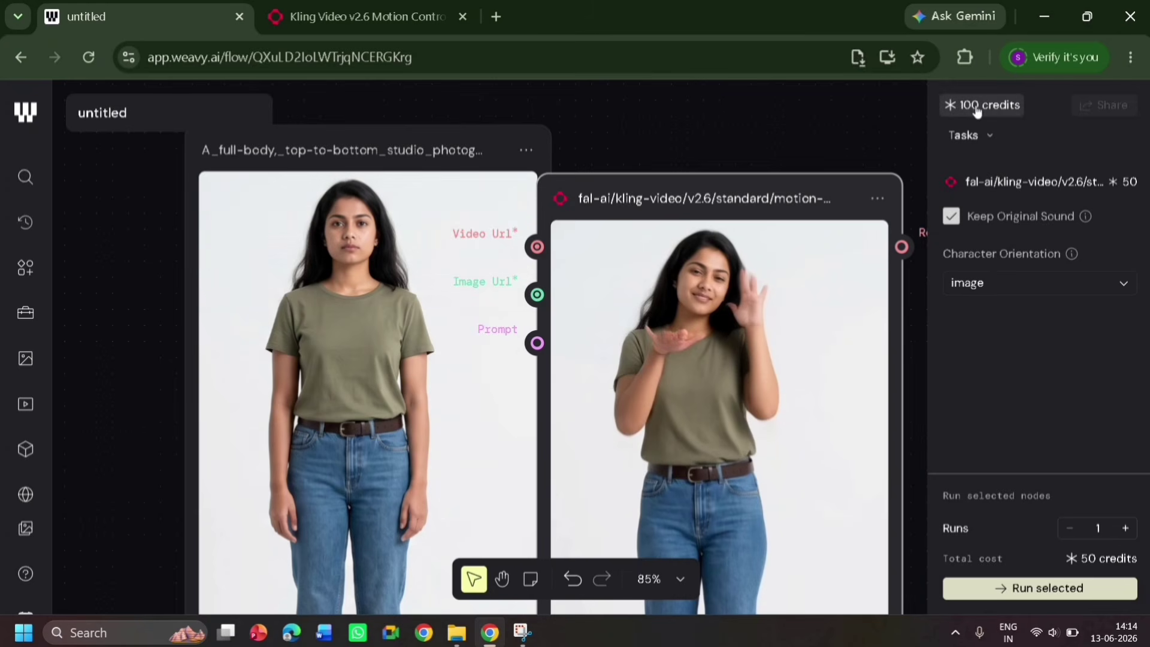